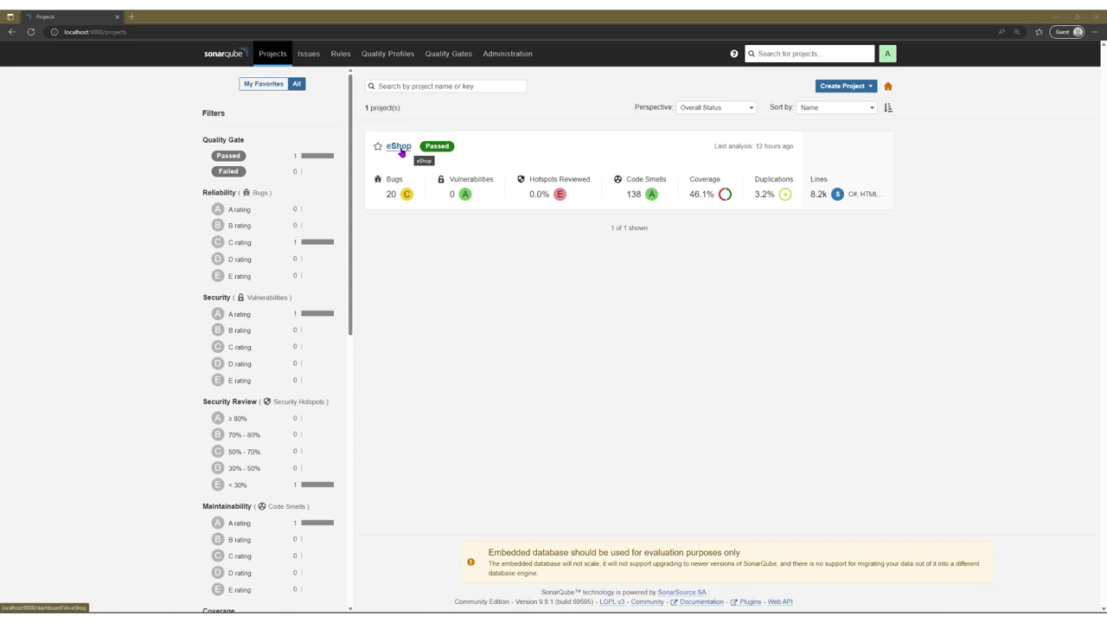
Step: Skim the eShop Overview dashboard, then list its 158 issues: 20 bugs, 0 vulnerabilities, 138 code smells
left_click(399, 147)
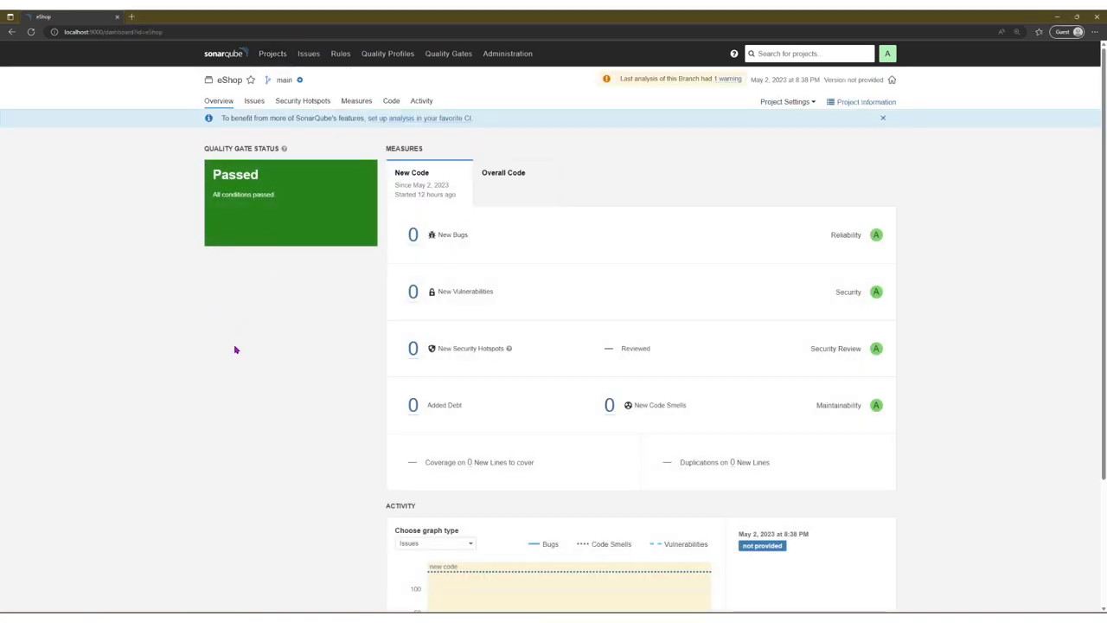
scroll(339, 369, "down", 2)
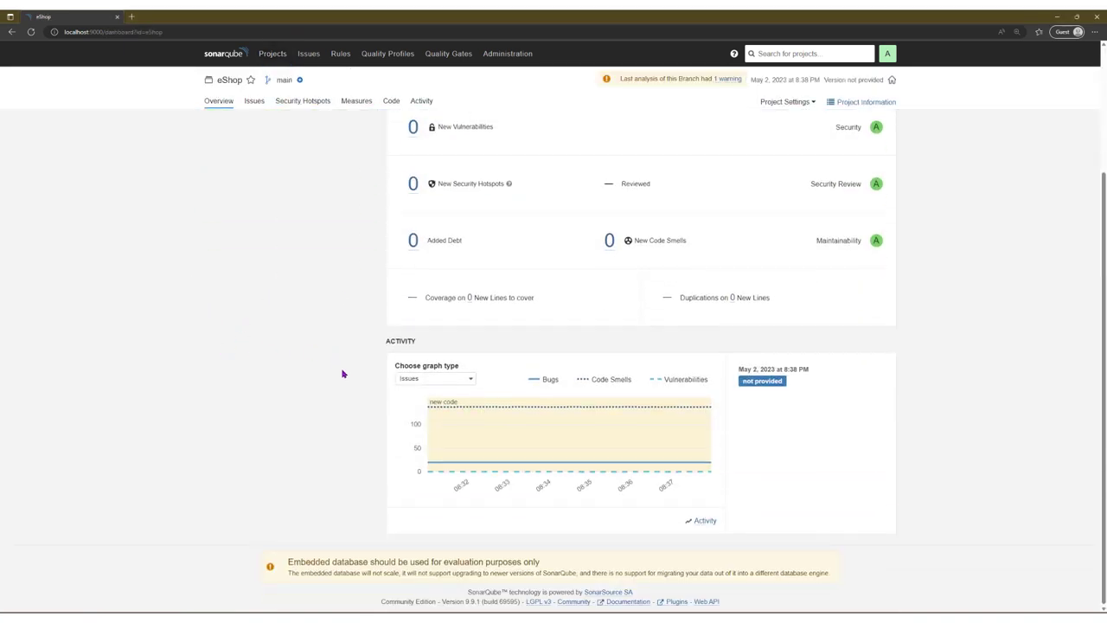
scroll(343, 375, "up", 2)
scroll(363, 260, "down", 2)
scroll(369, 281, "up", 2)
left_click(250, 104)
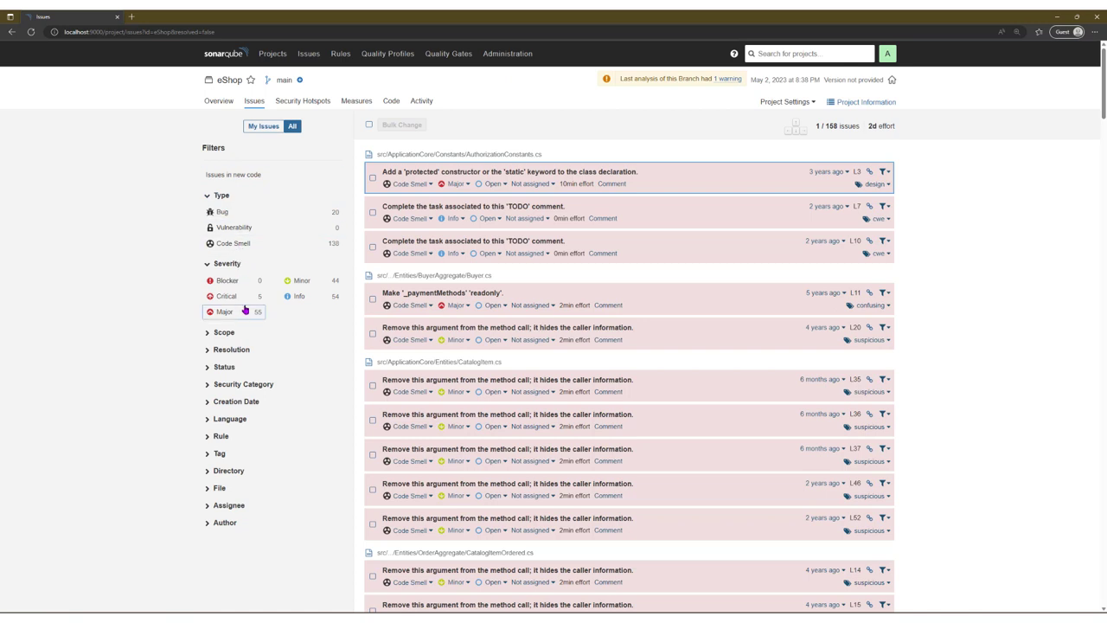
left_click(222, 213)
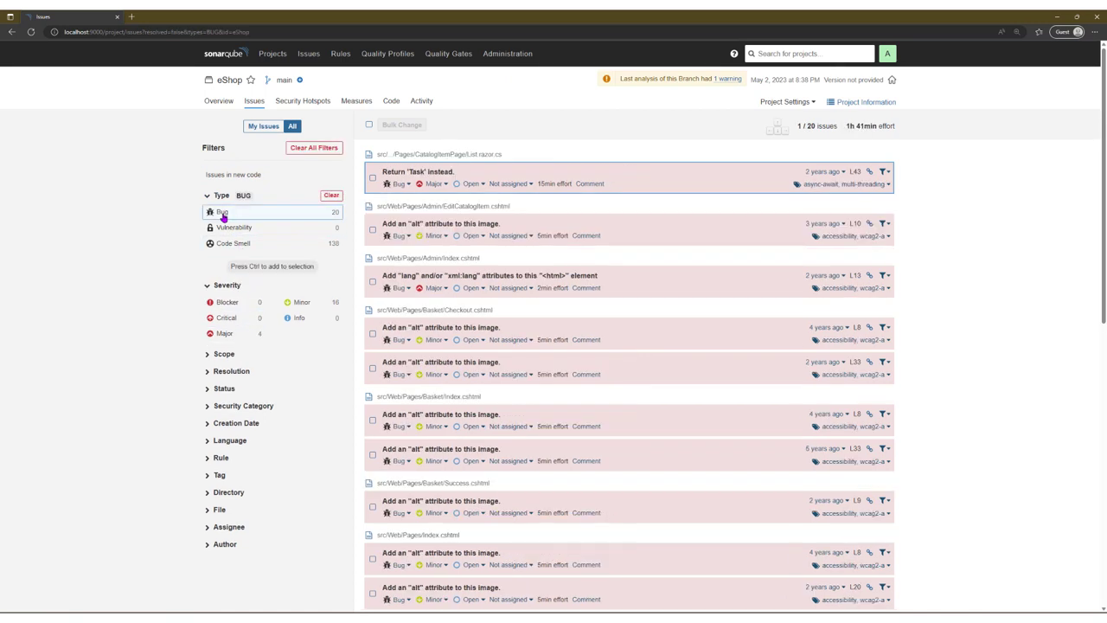
left_click(451, 173)
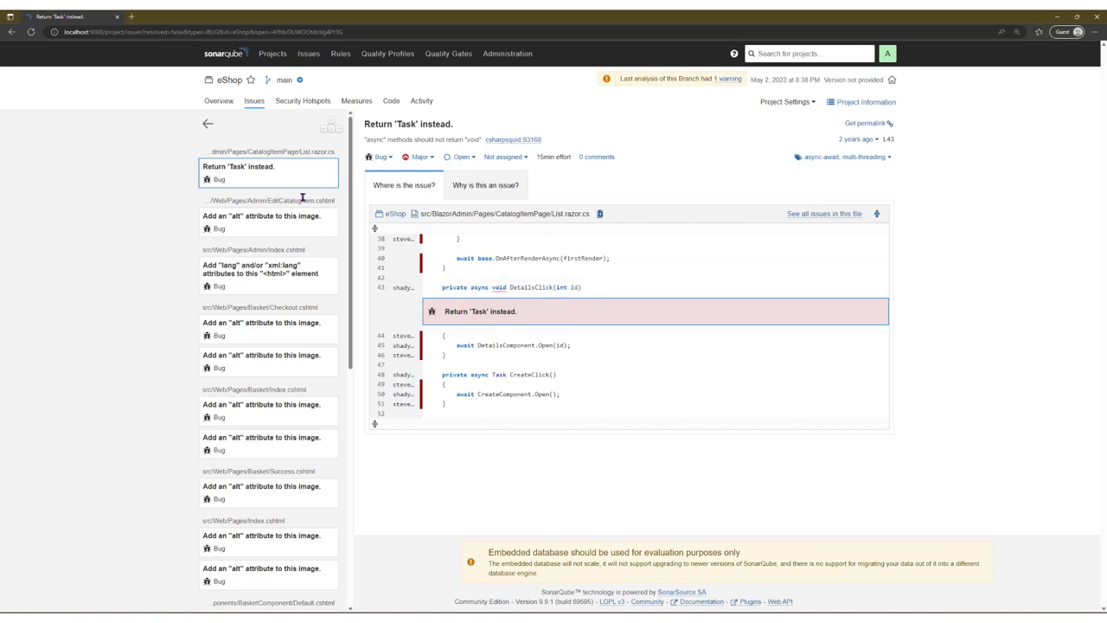
scroll(275, 344, "down", 1)
left_click(275, 344)
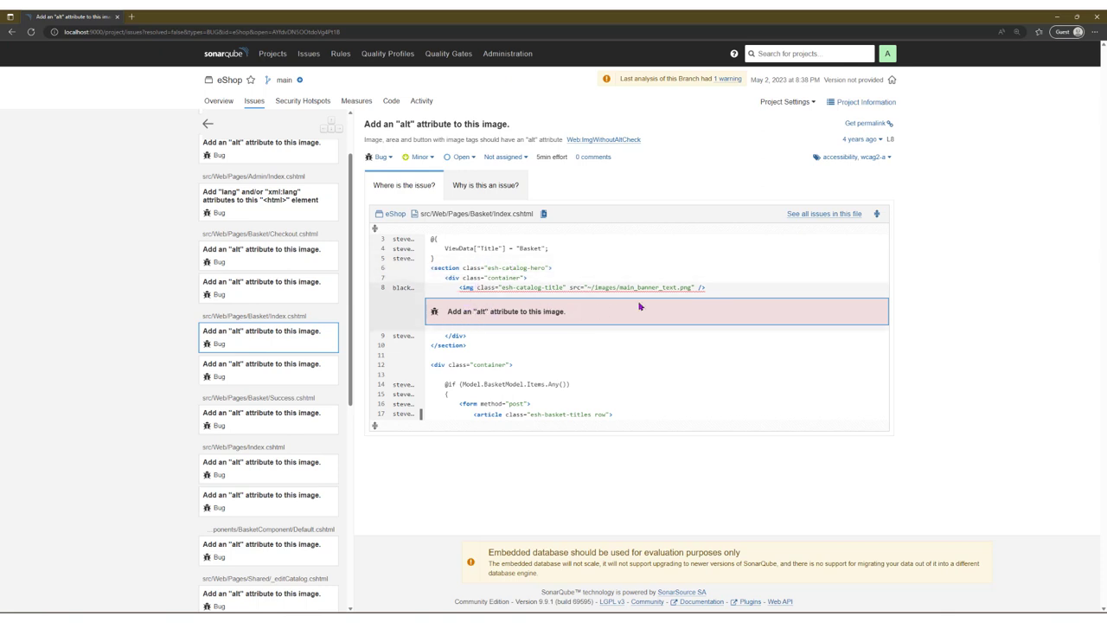
left_click(204, 125)
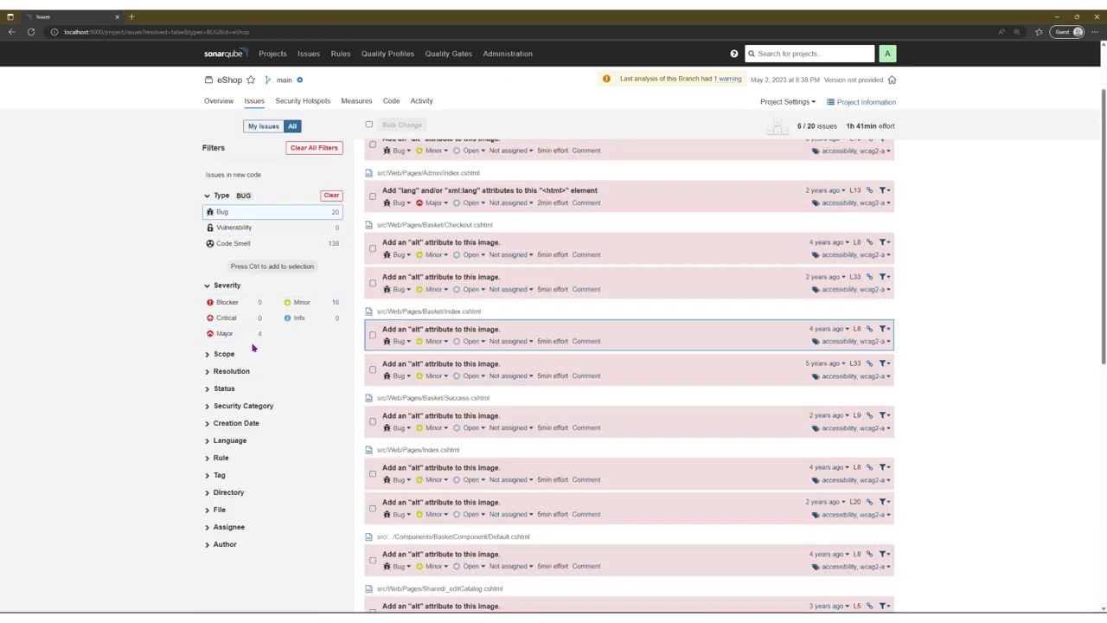
left_click(331, 196)
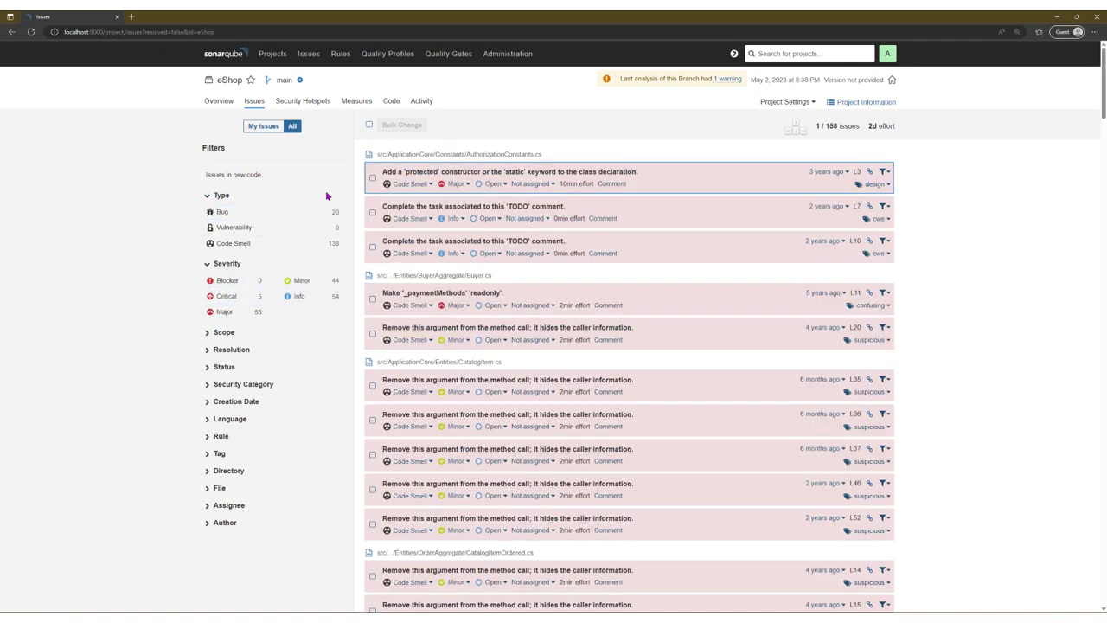
left_click(247, 296)
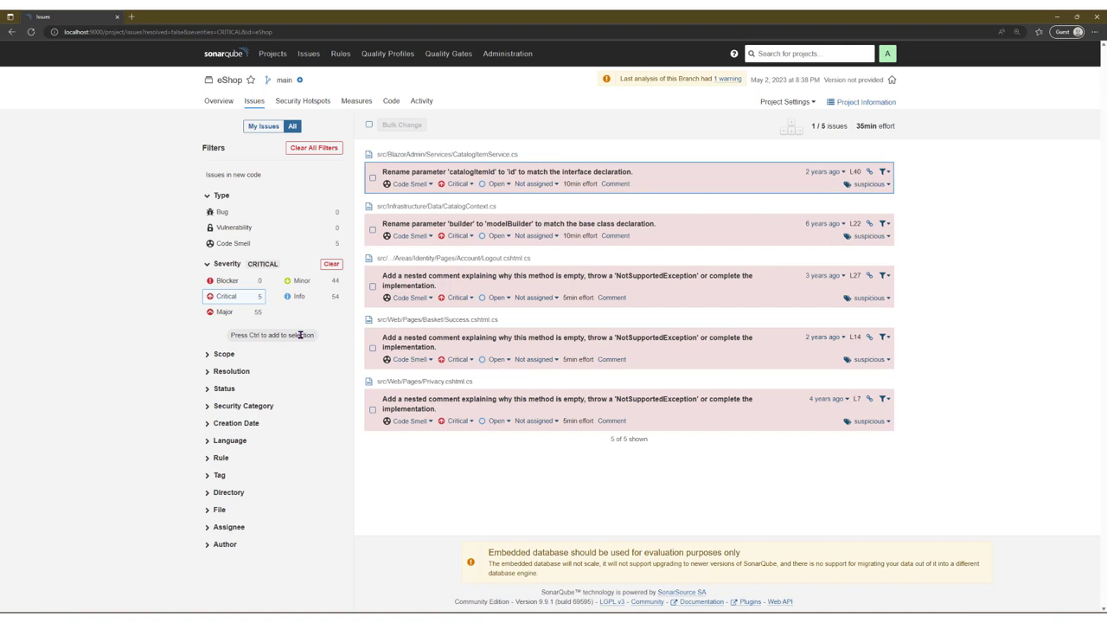
left_click(694, 181)
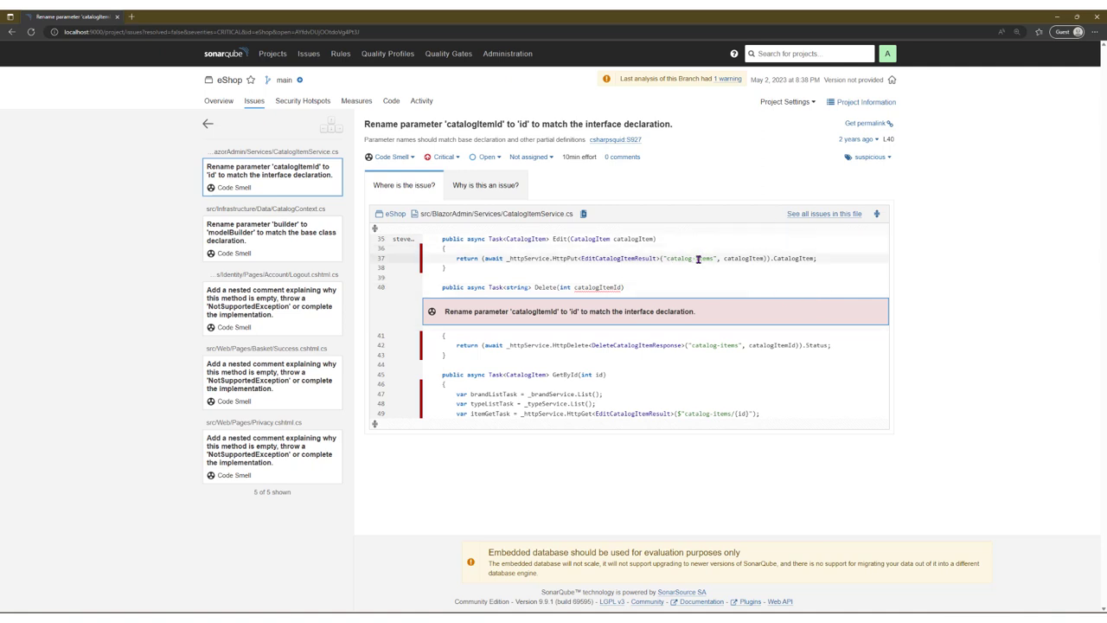
left_click(502, 192)
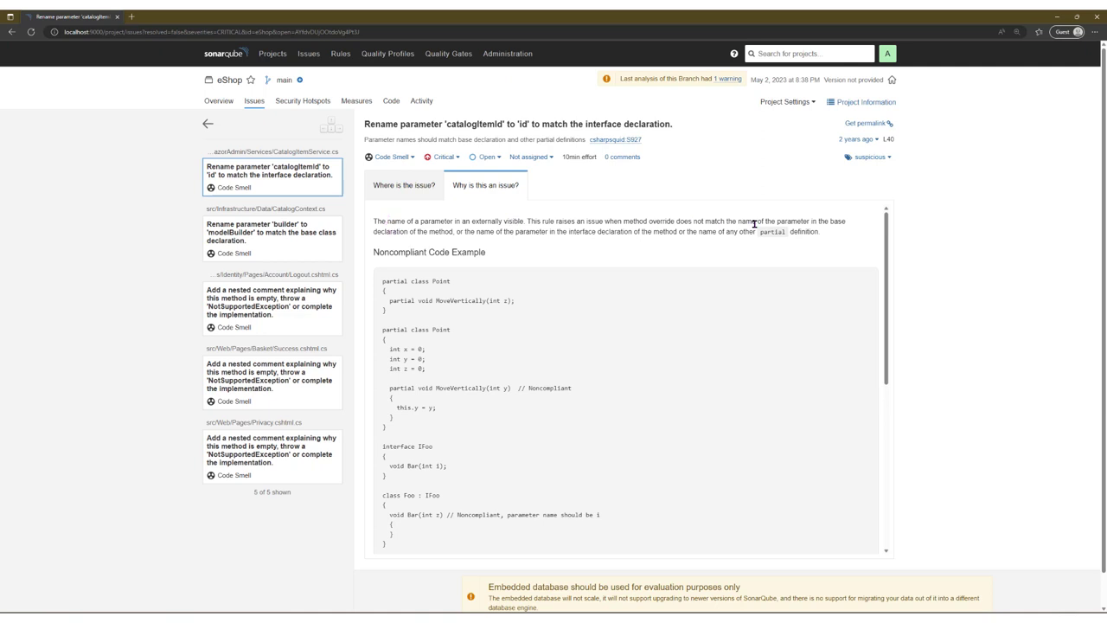
scroll(647, 317, "down", 2)
scroll(420, 262, "up", 1)
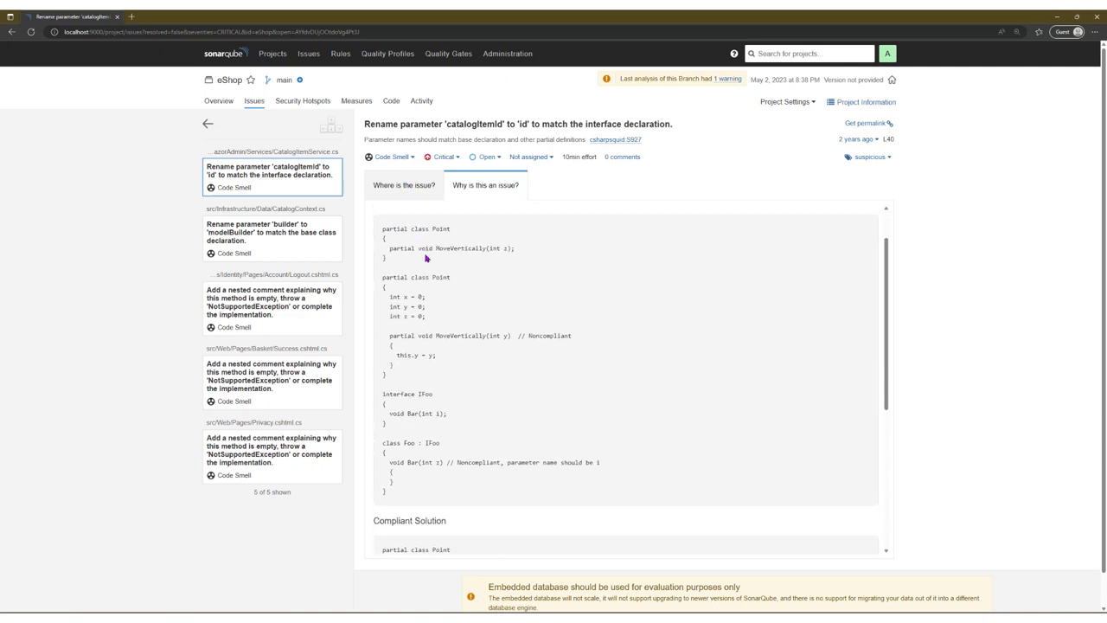
scroll(426, 258, "down", 1)
scroll(448, 350, "down", 2)
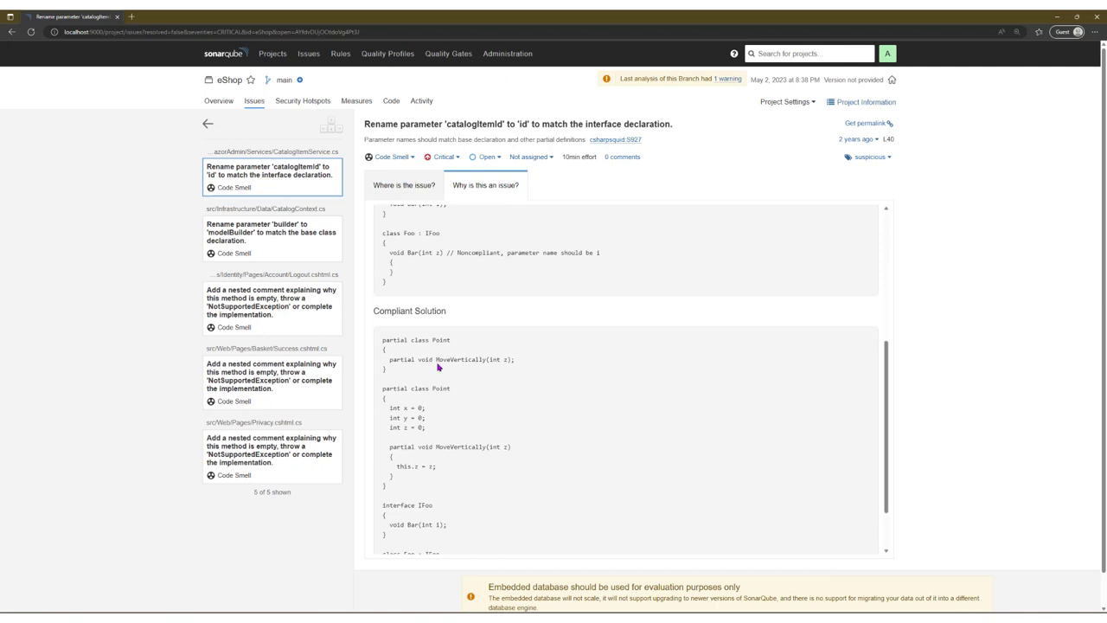
scroll(439, 336, "down", 1)
scroll(455, 370, "up", 5)
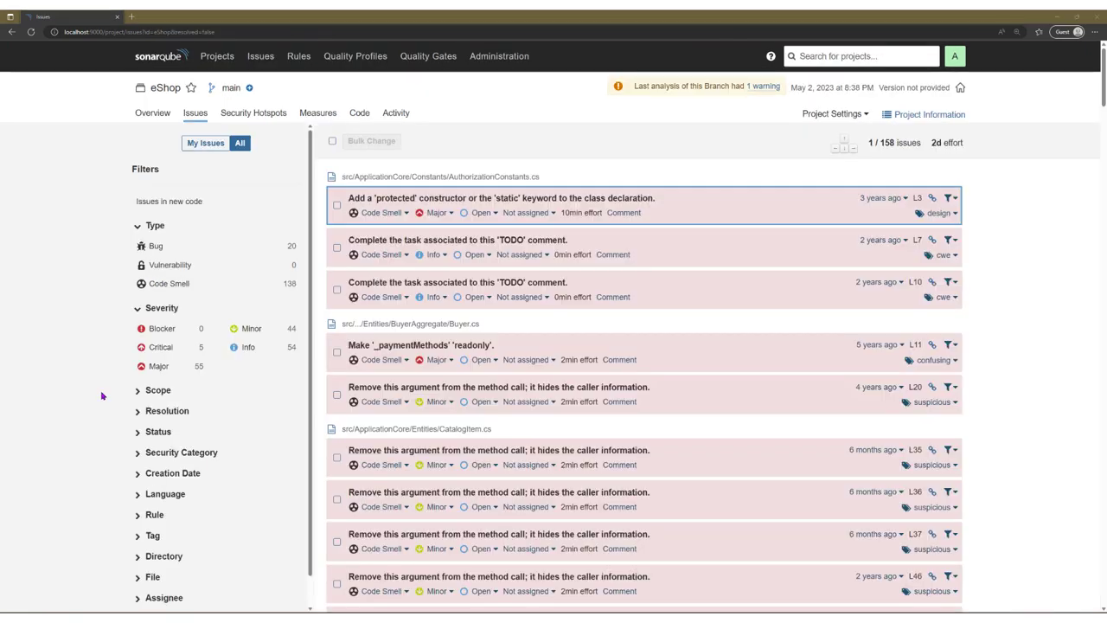
scroll(121, 398, "down", 1)
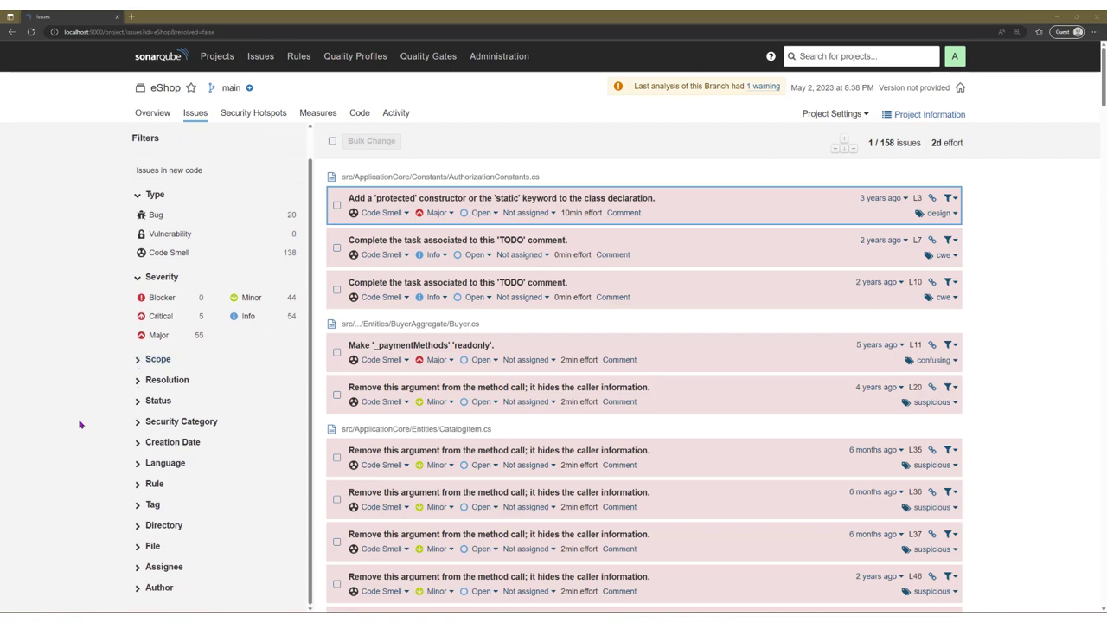
left_click(137, 503)
scroll(136, 512, "down", 3)
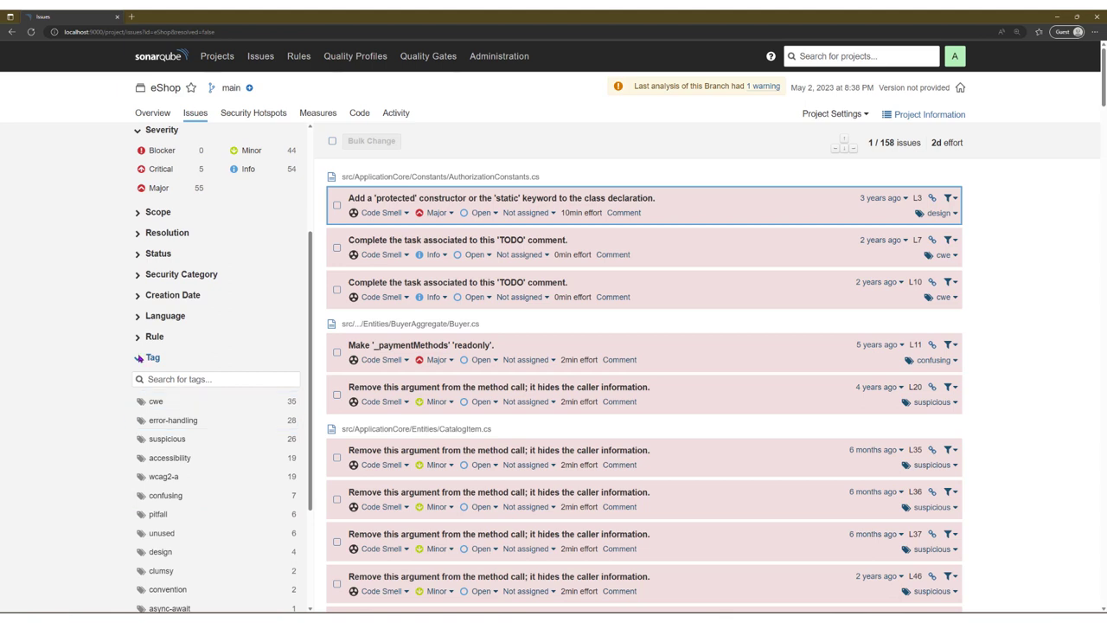
left_click(137, 275)
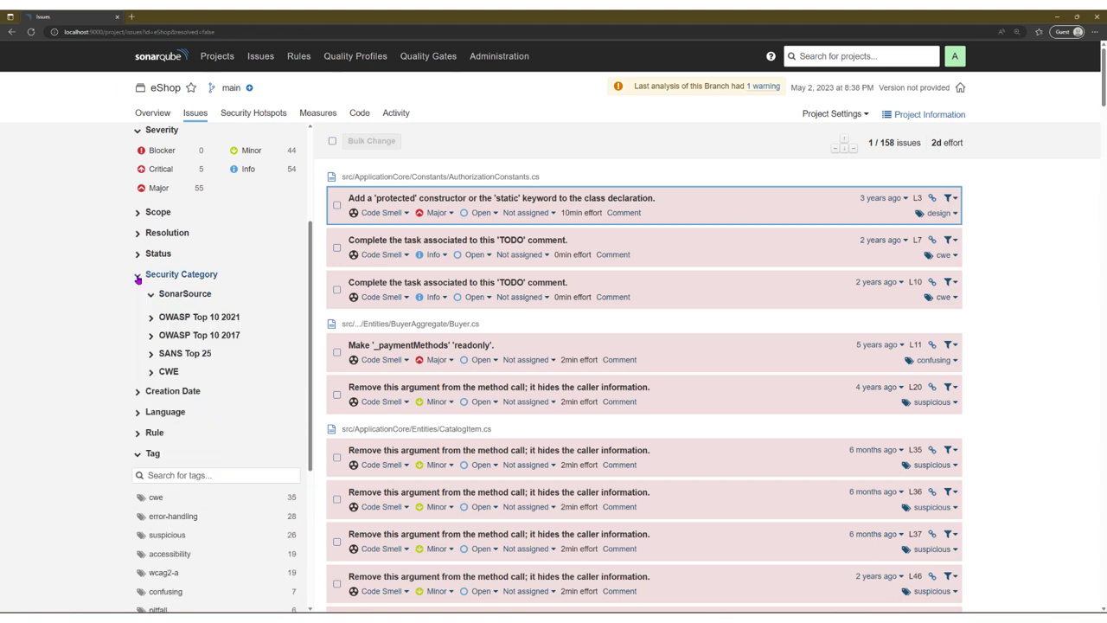
left_click(229, 318)
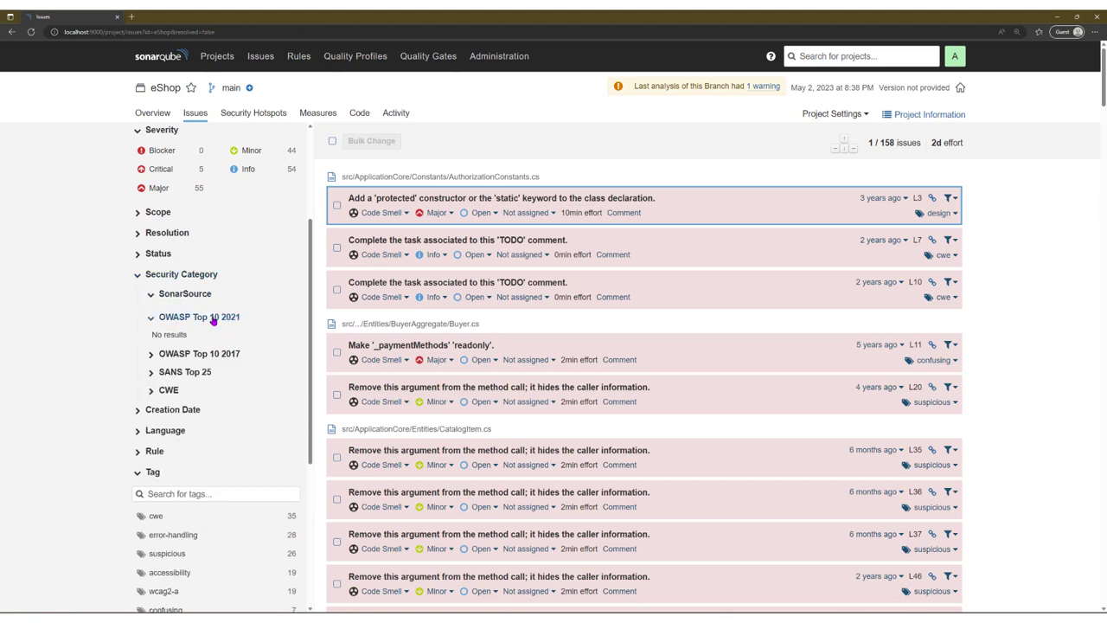
left_click(185, 373)
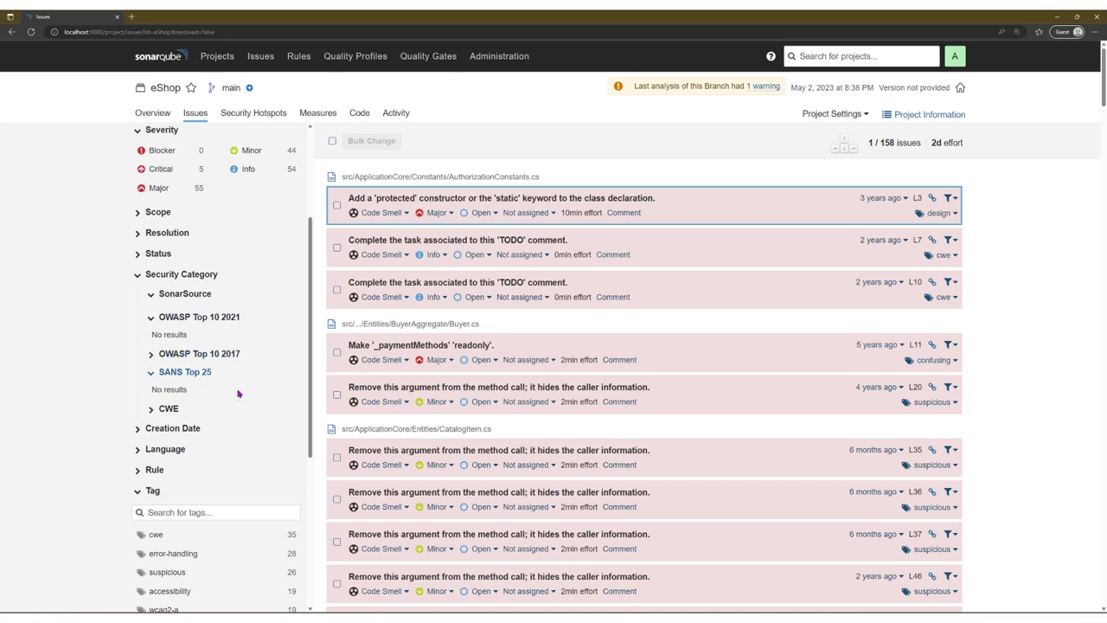
scroll(138, 404, "down", 3)
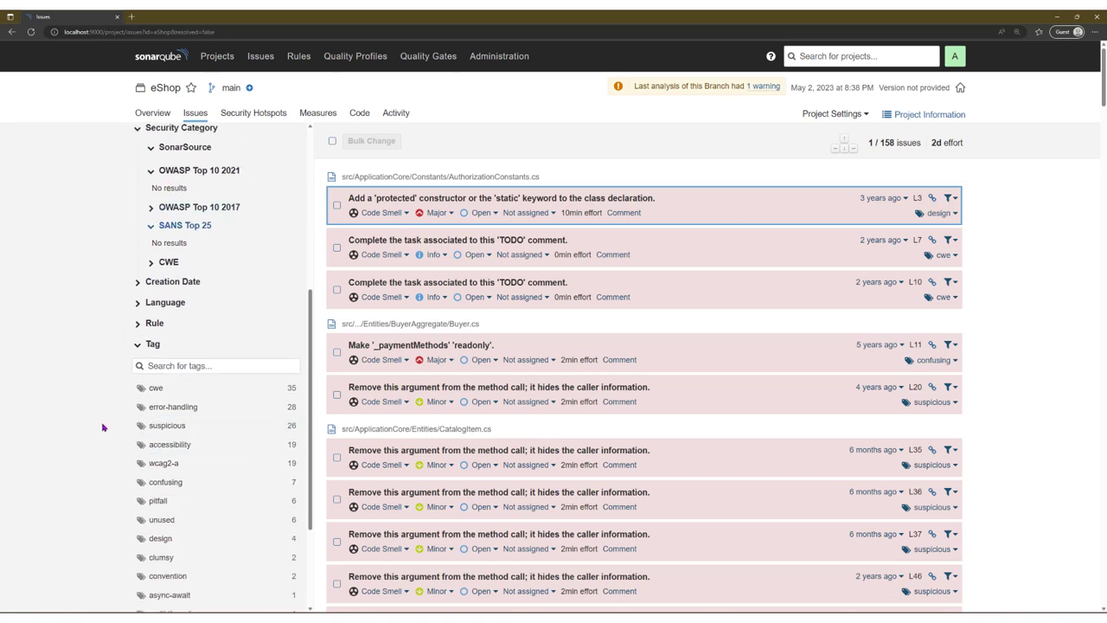
scroll(135, 420, "down", 2)
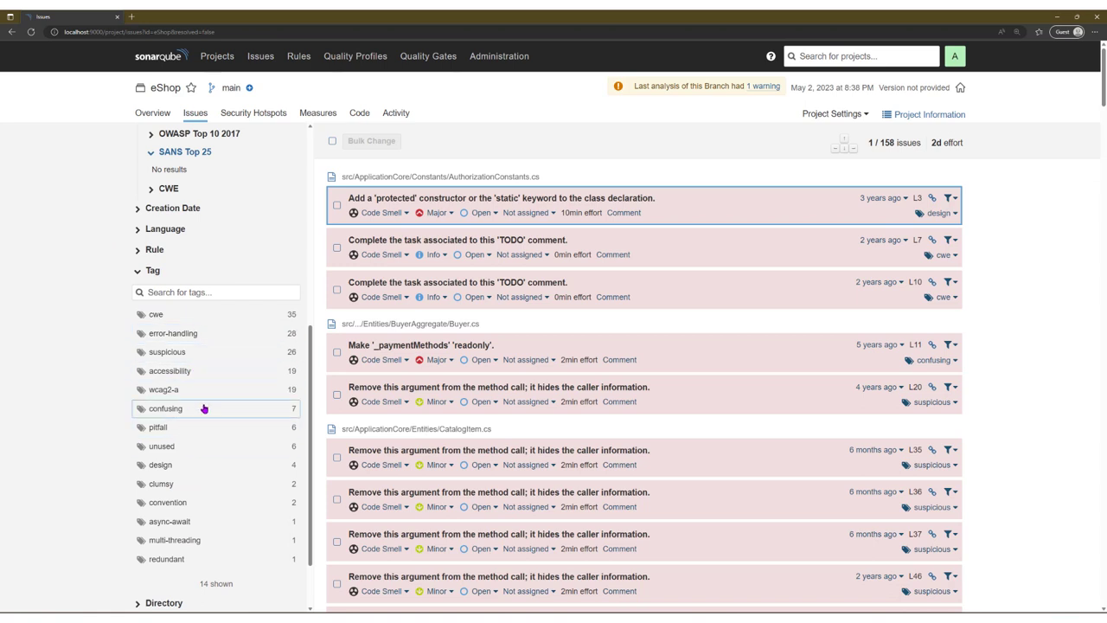
left_click(255, 372)
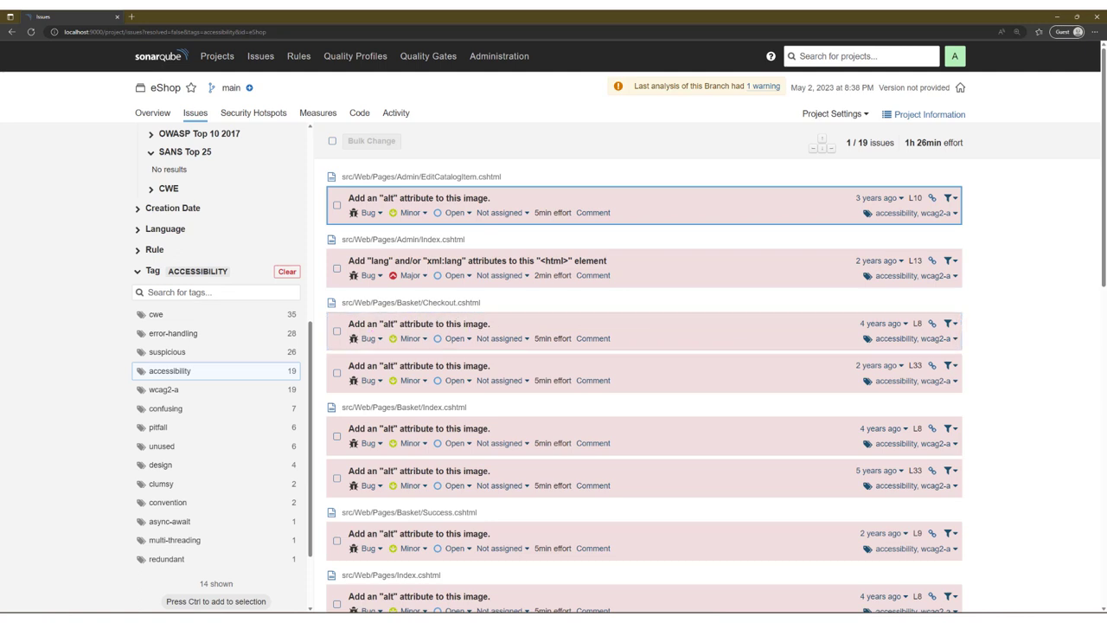
left_click(286, 272)
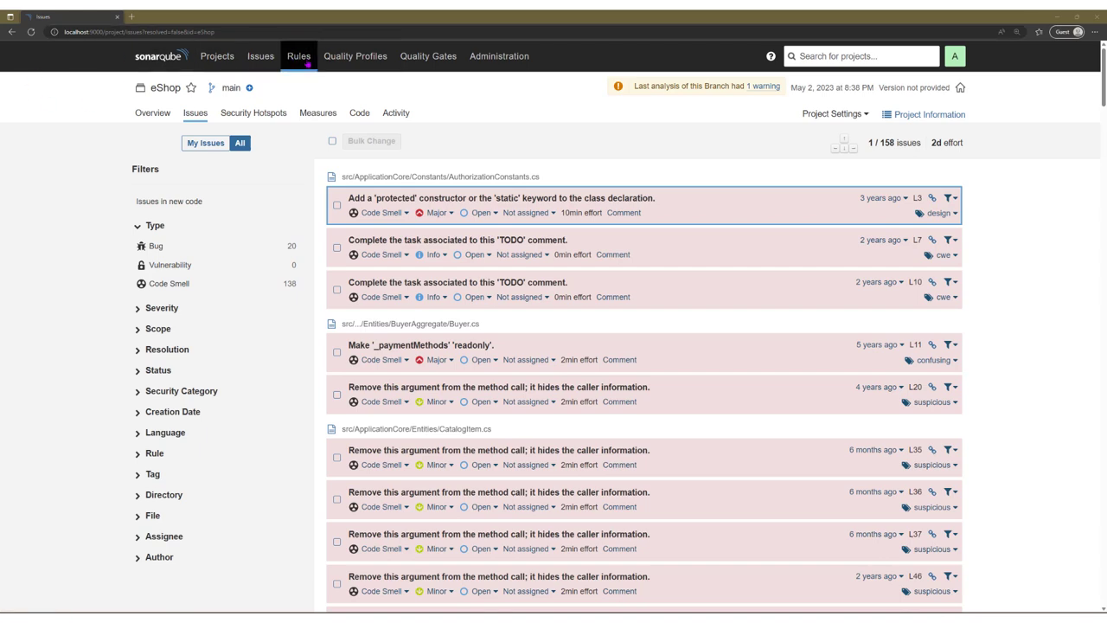
Step: Glance at the coding rules catalogue, then return to the eShop issues list
left_click(335, 58)
left_click(298, 56)
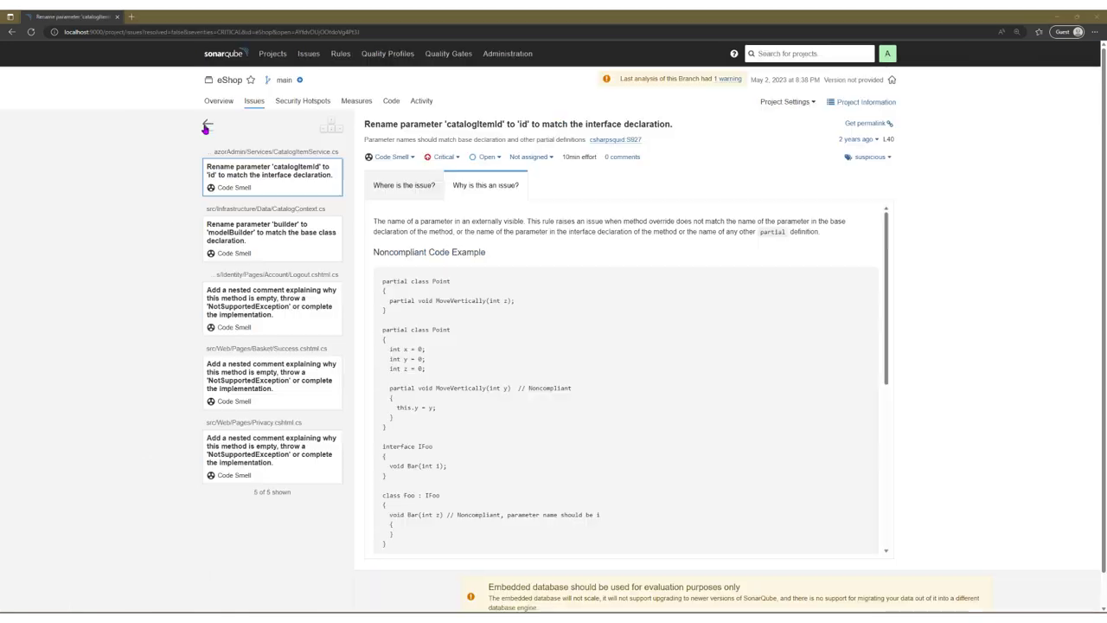
left_click(207, 145)
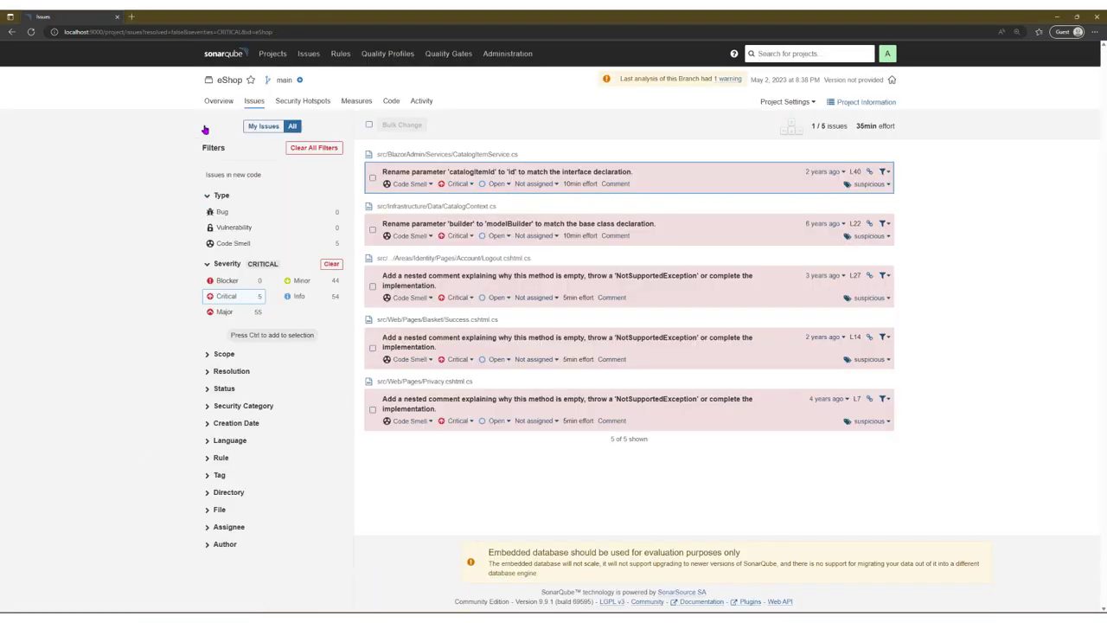
Step: Filter issues to Minor severity, clear it to show all 158, and expand the Scope breakdown
left_click(303, 282)
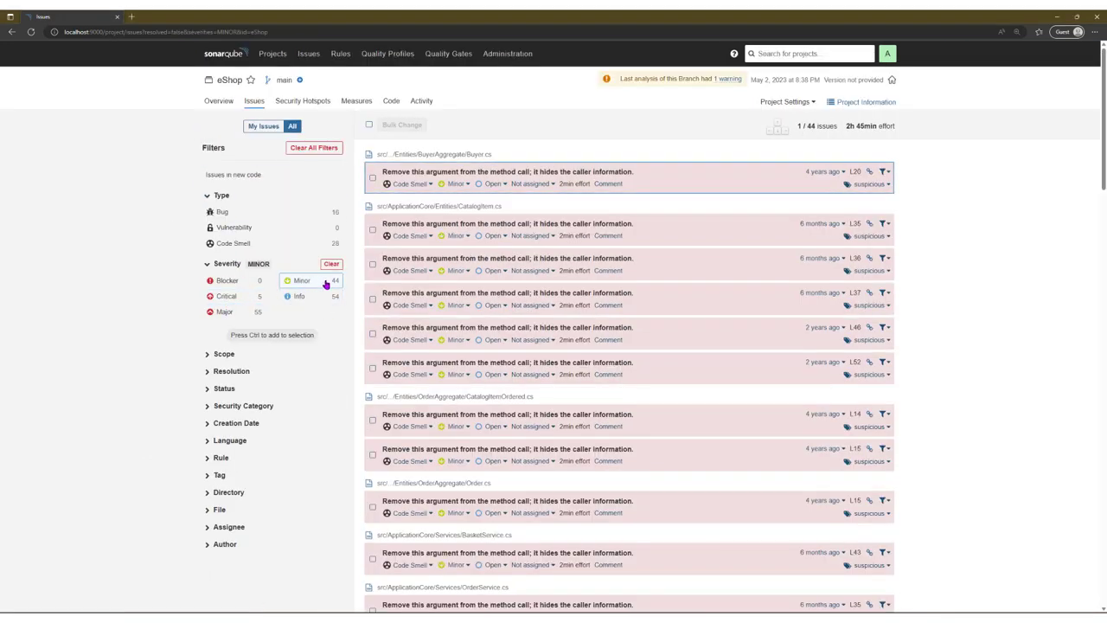
scroll(546, 289, "down", 4)
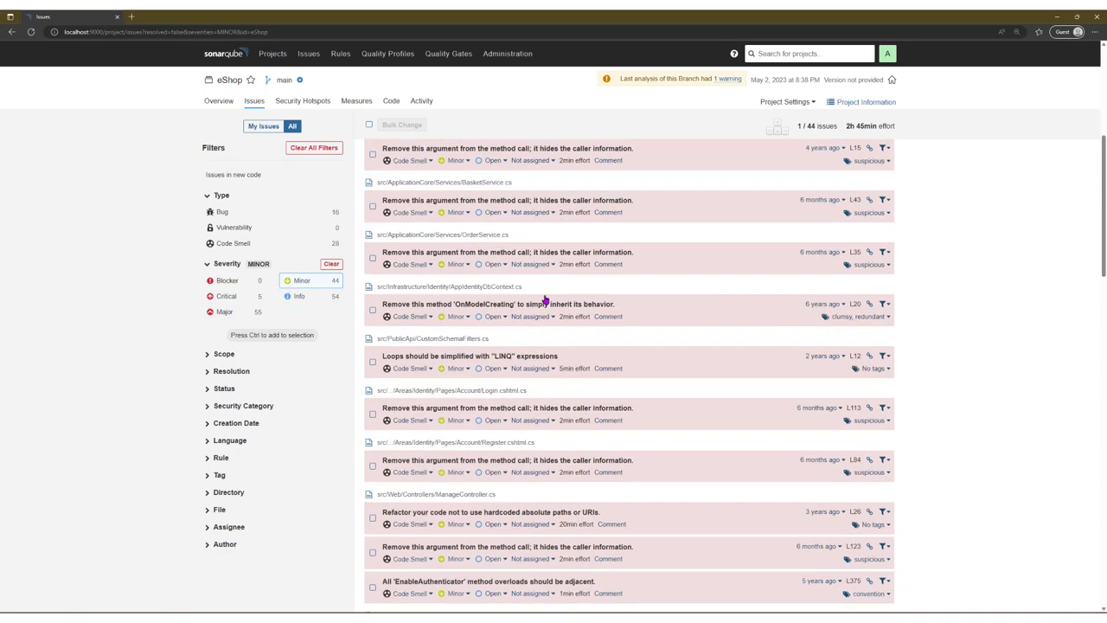
scroll(546, 289, "up", 4)
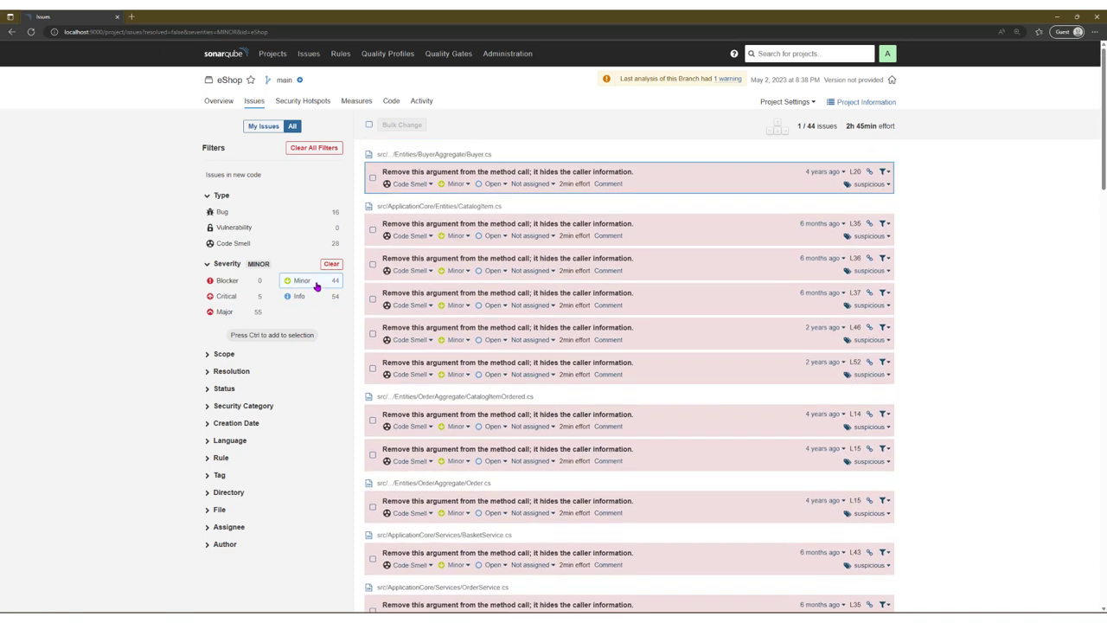
left_click(313, 281)
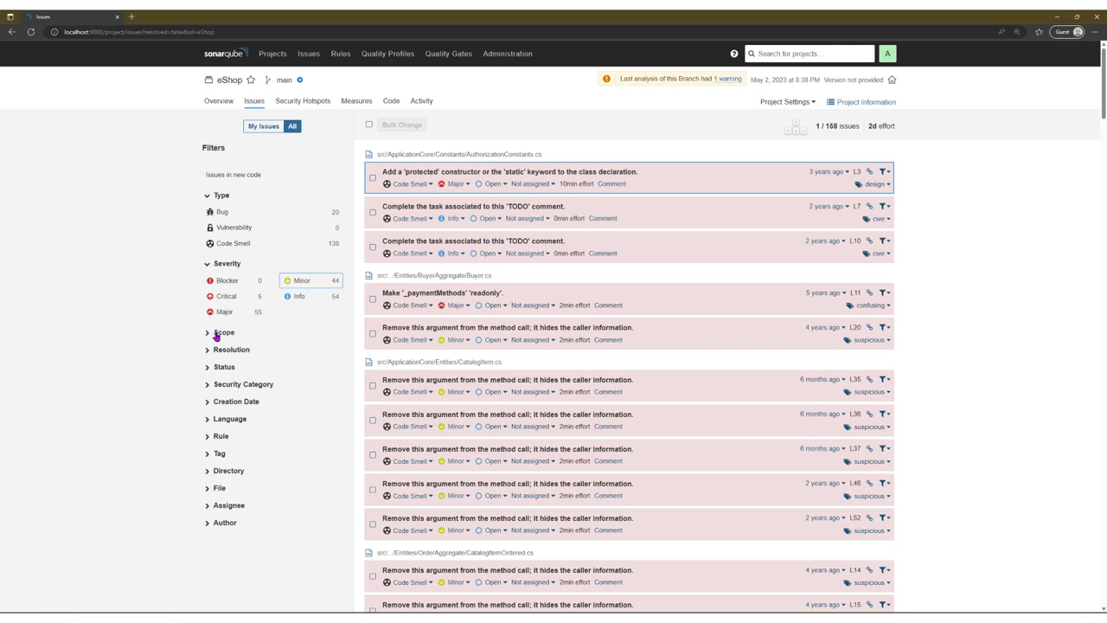
left_click(220, 333)
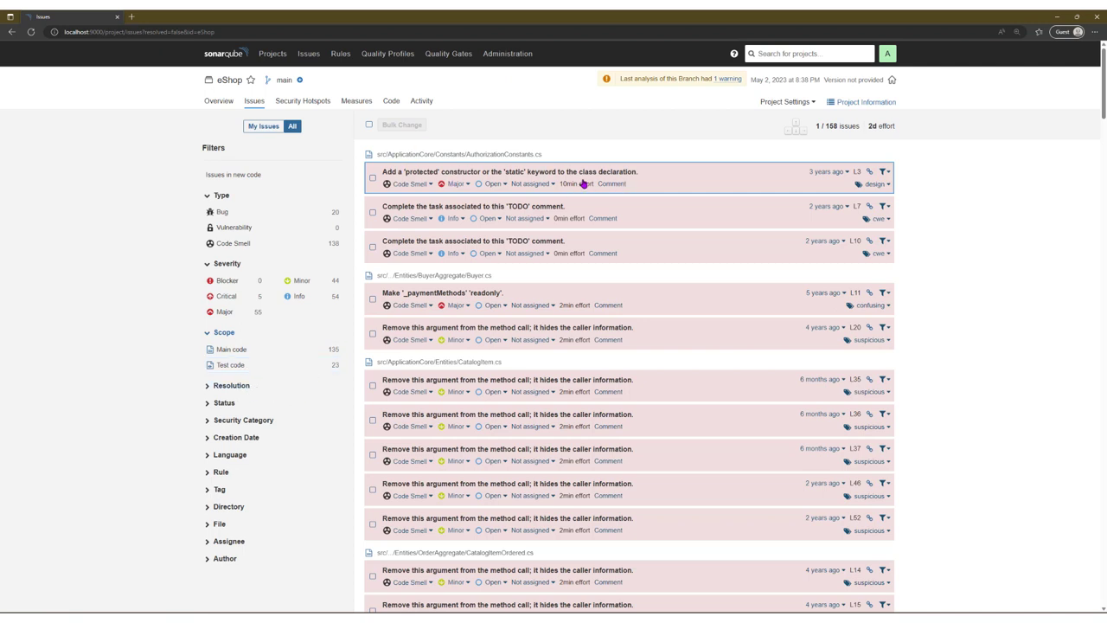
Step: Check the type and status options of the 'protected' constructor issue, leaving it unchanged and Open
left_click(422, 185)
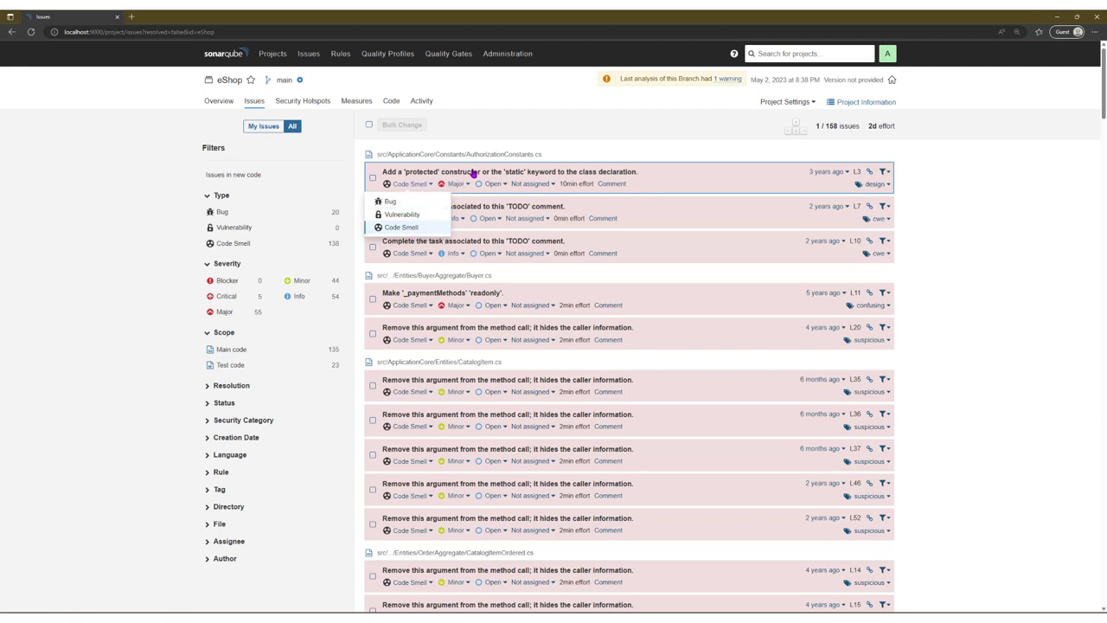
left_click(261, 143)
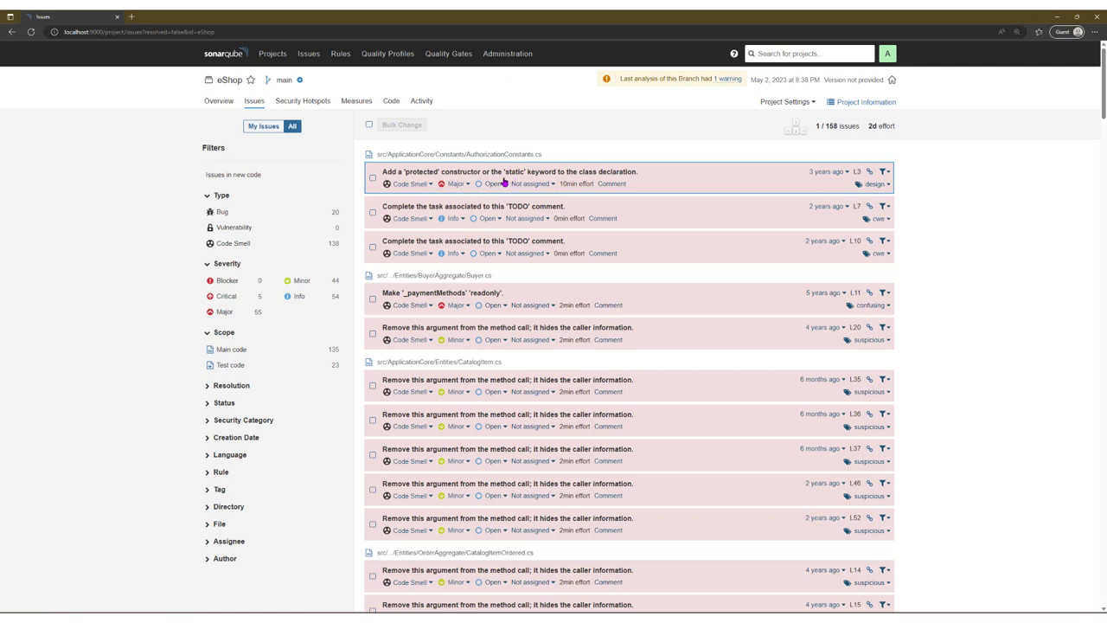
left_click(502, 174)
left_click(484, 158)
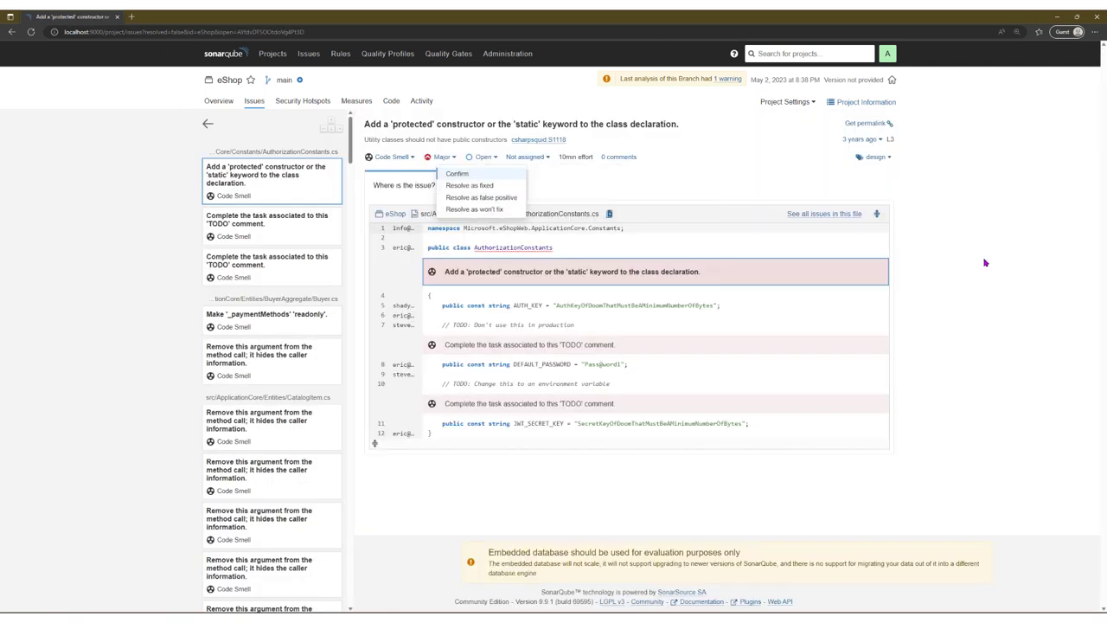
left_click(998, 335)
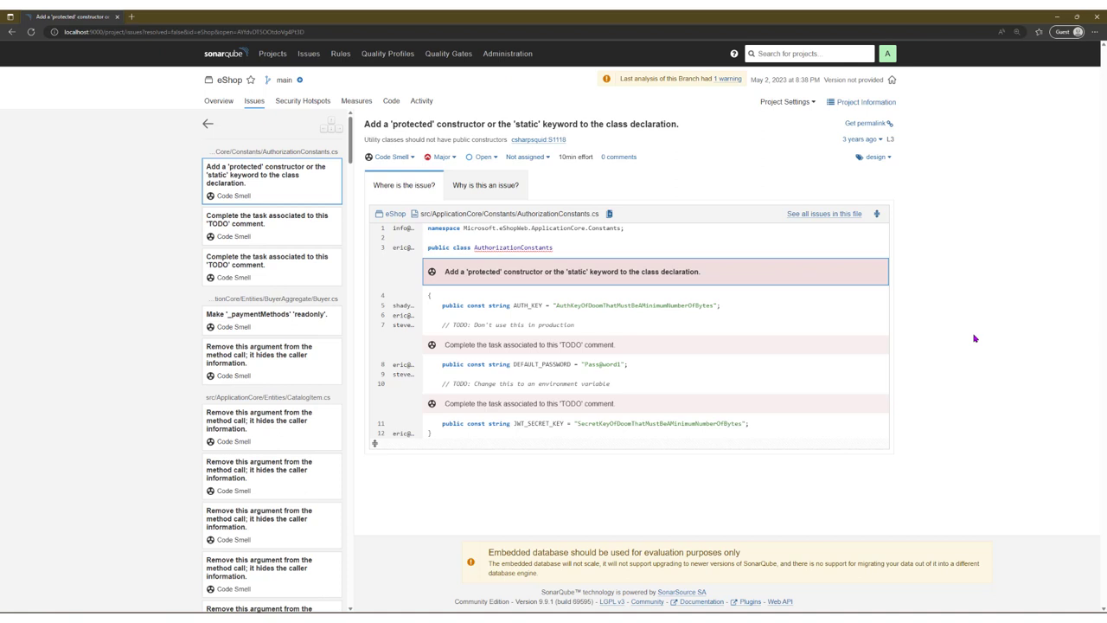
Step: Open rule csharpsquid:S1118 in a new tab, then list all 2,879 coding rules
left_click(536, 139)
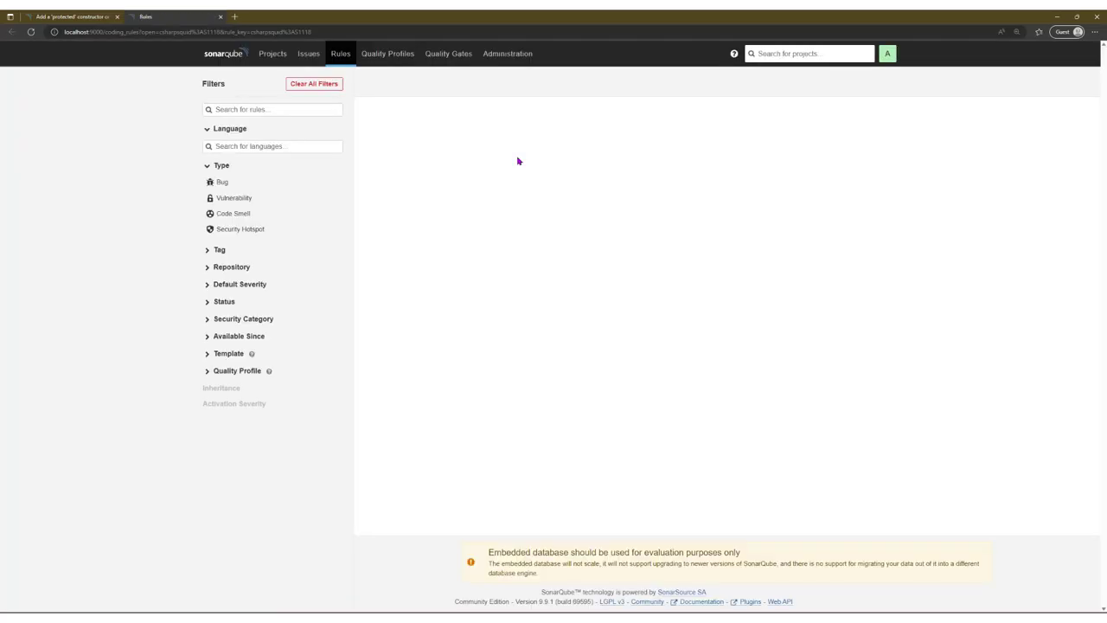
scroll(520, 234, "down", 3)
scroll(521, 234, "up", 3)
left_click(397, 83)
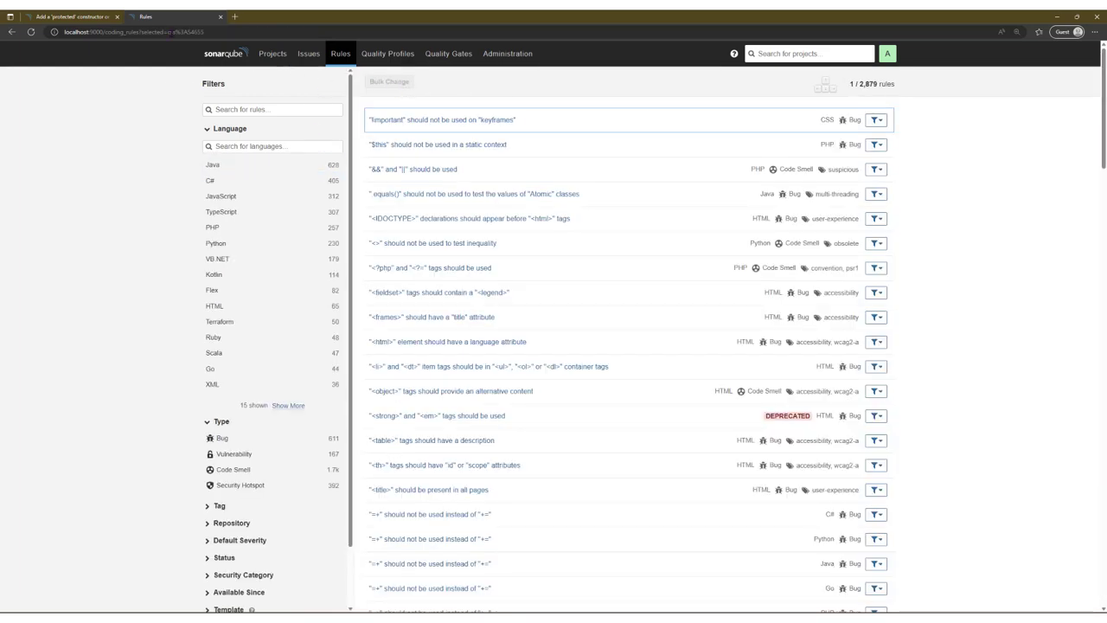
Step: Close the Rules tab and view the eShop project's 31 security hotspots, led by a hard-coded password
key("ctrl+w")
left_click(294, 102)
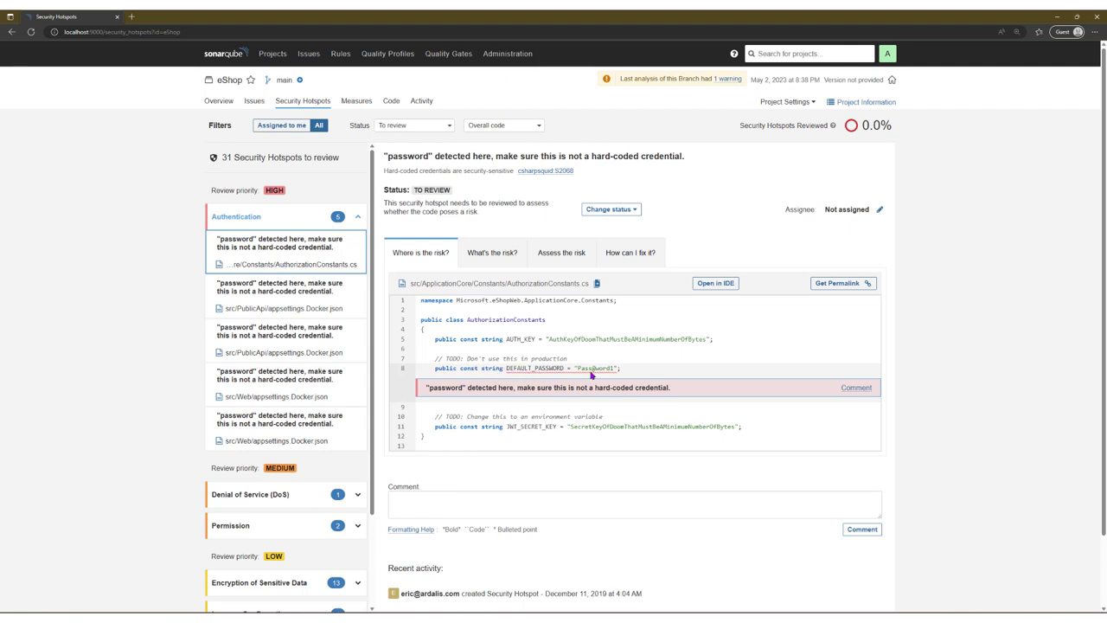
Step: Zoom the page to 150% and highlight the hard-coded password, its warning and TODO comment
left_click_drag(577, 370, 615, 372)
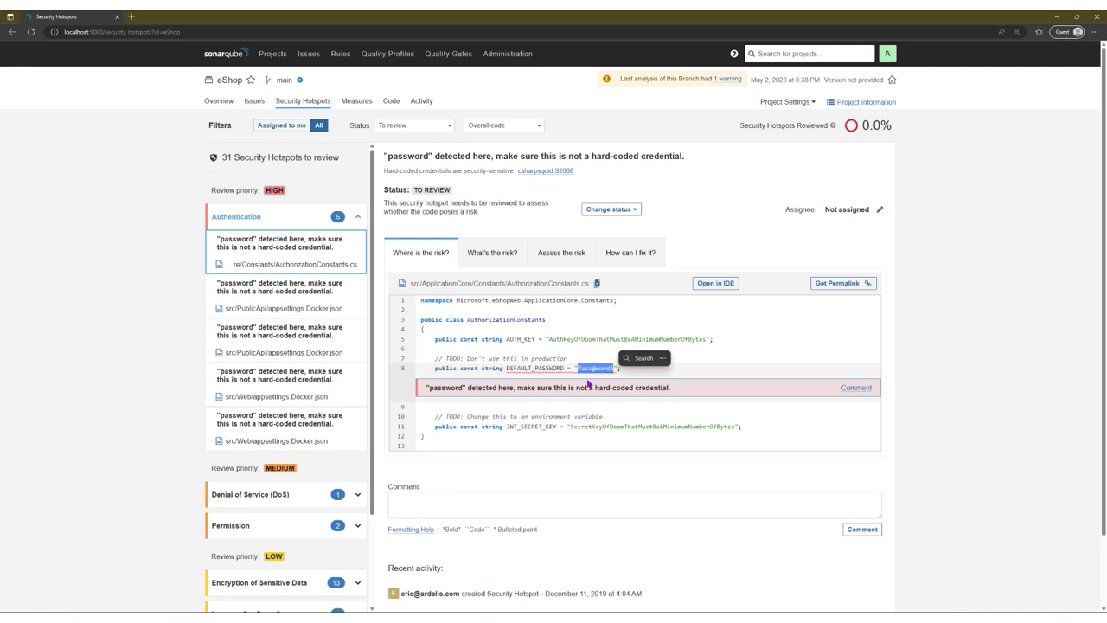
left_click(487, 397)
key("ctrl+plus")
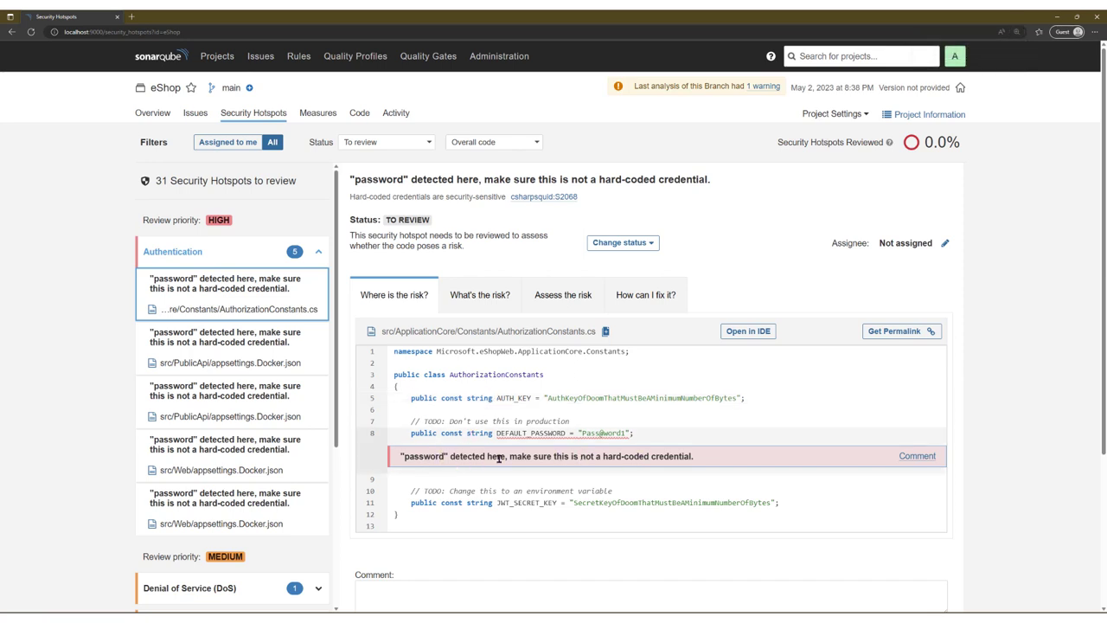
left_click_drag(719, 459, 510, 458)
left_click_drag(406, 421, 636, 426)
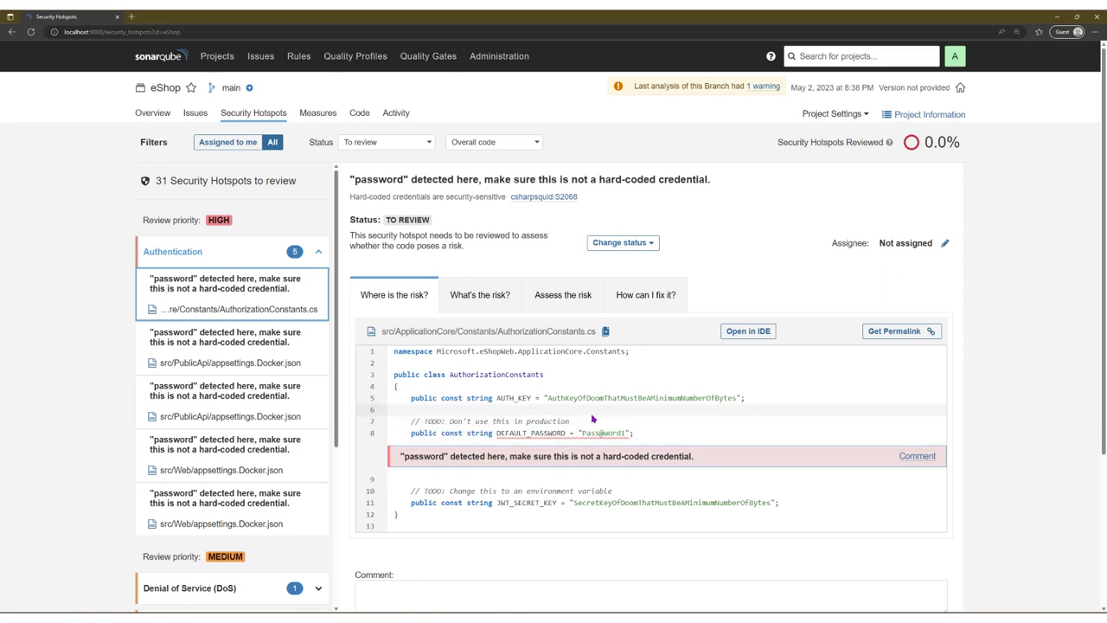
Step: Scroll the hotspot list and expand the Encryption of Sensitive Data category's 13 hotspots
scroll(593, 418, "down", 2)
scroll(296, 413, "down", 2)
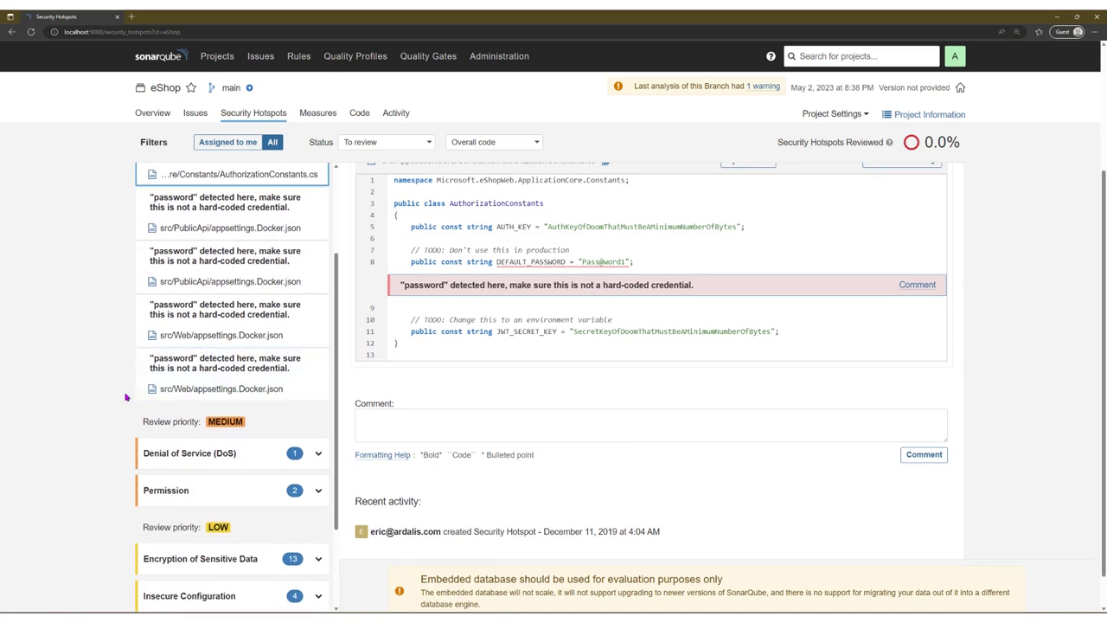
scroll(134, 285, "up", 3)
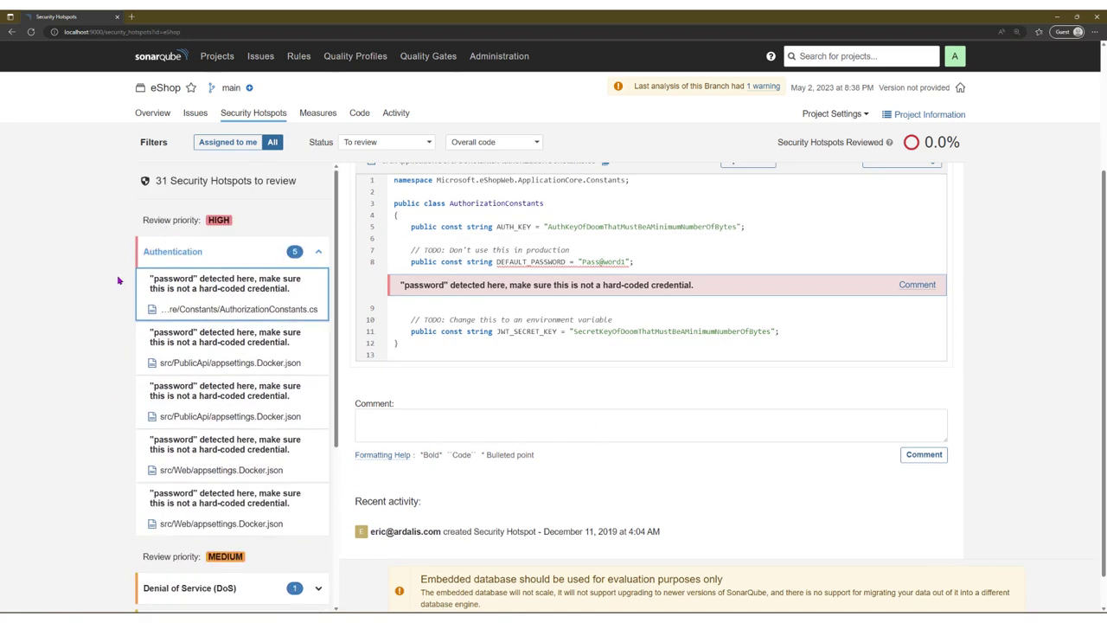
scroll(153, 280, "down", 3)
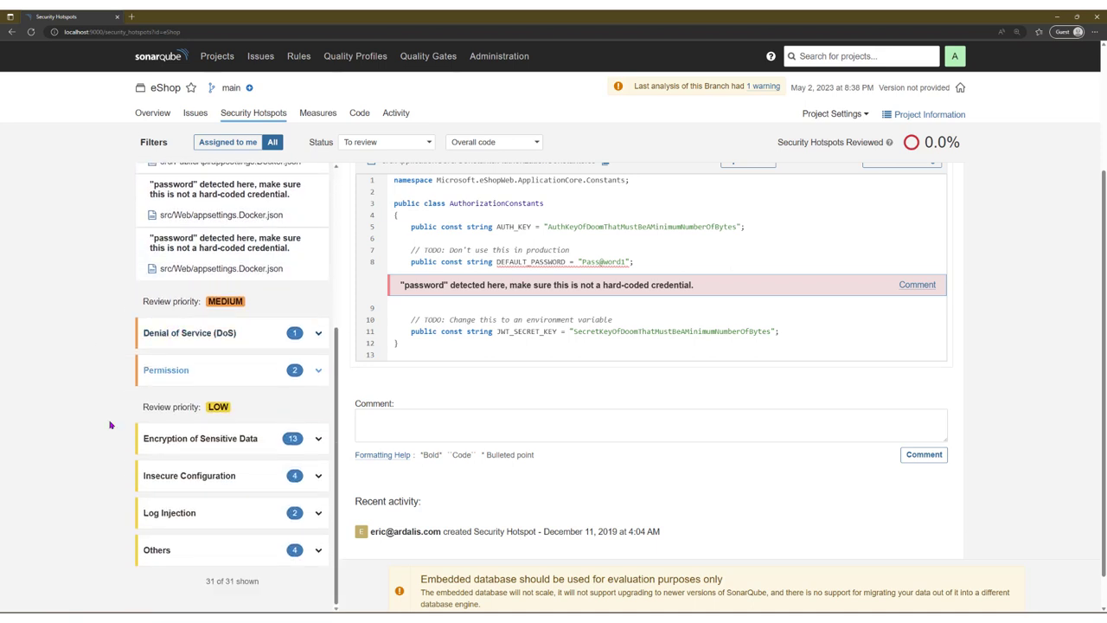
left_click(243, 445)
Step: Open the UriComposer.cs http hotspot and read its risk, assessment questions and https/sftp/ssh fix guidance
left_click(261, 487)
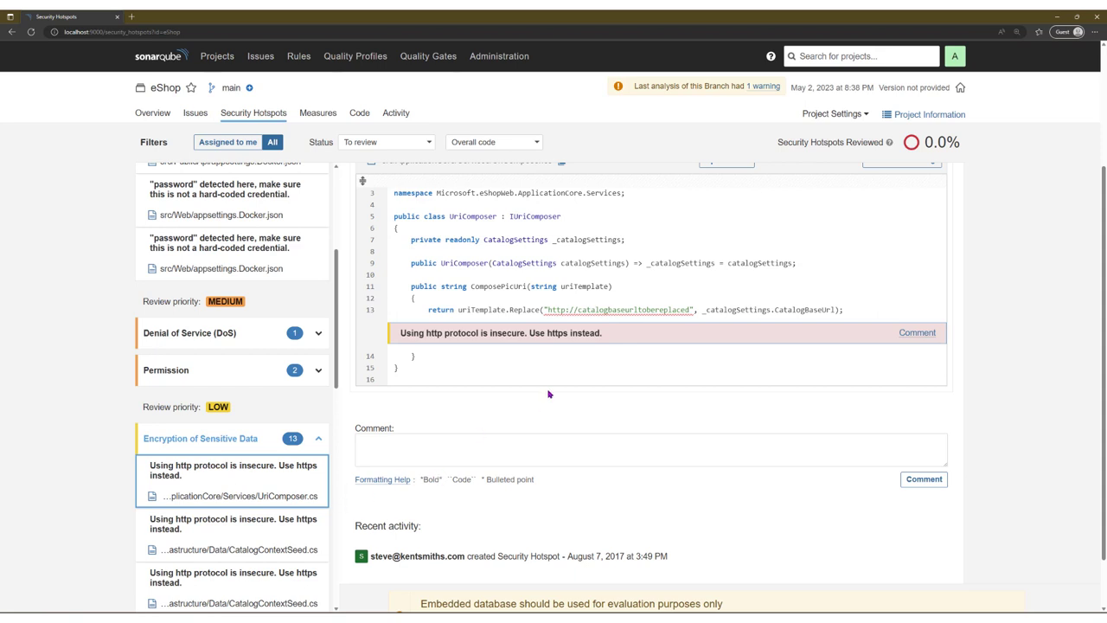
scroll(547, 394, "up", 2)
left_click(471, 205)
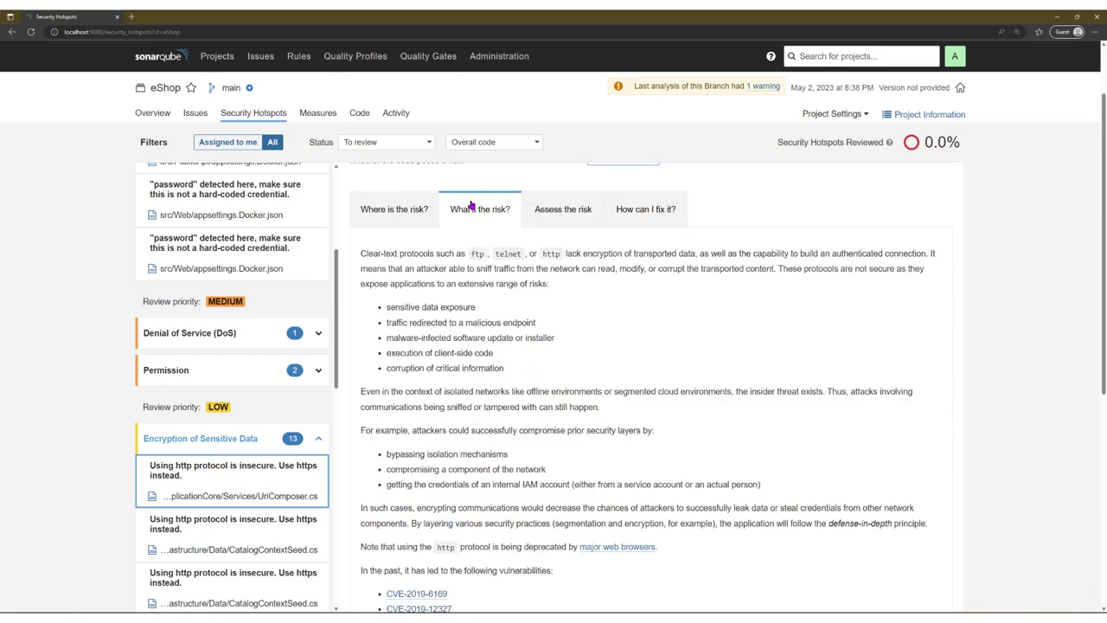
left_click_drag(413, 257, 657, 547)
left_click(560, 210)
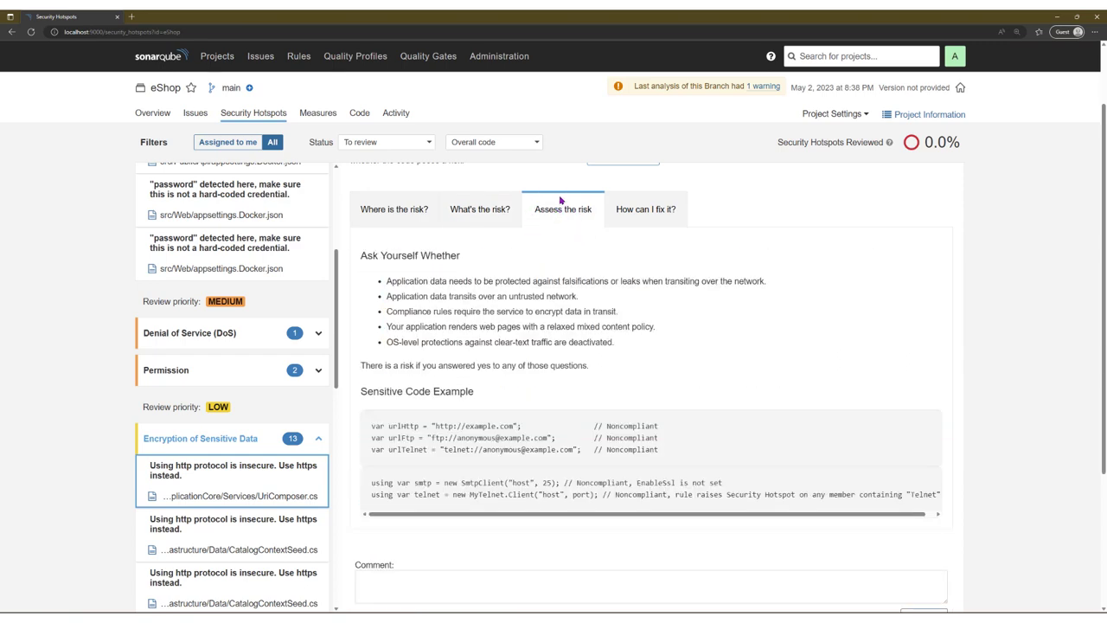
left_click(664, 208)
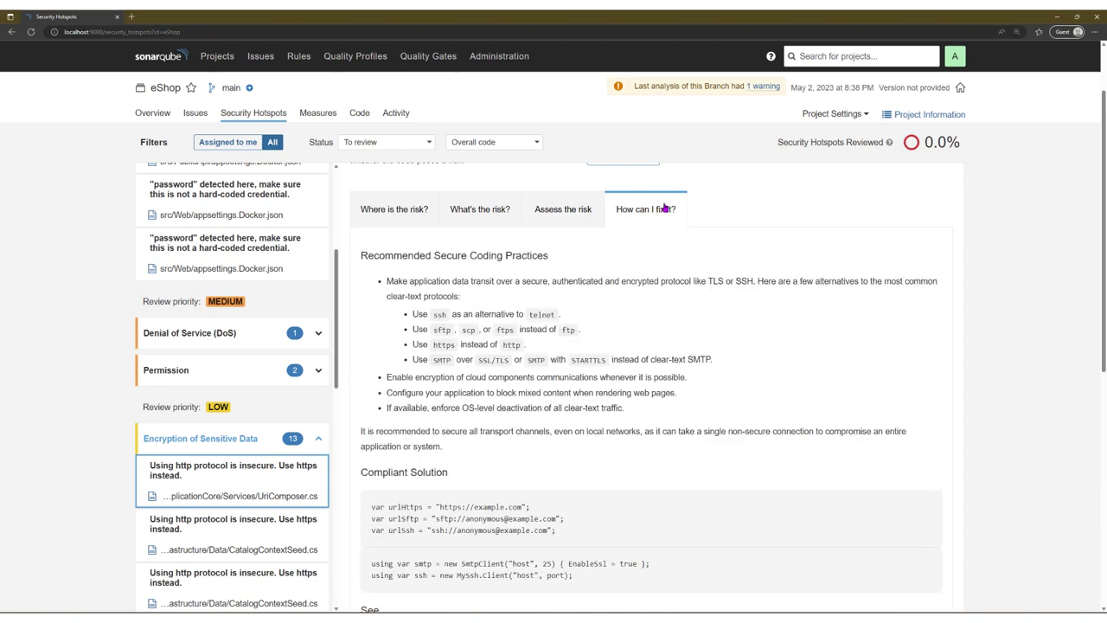
scroll(663, 259, "up", 1)
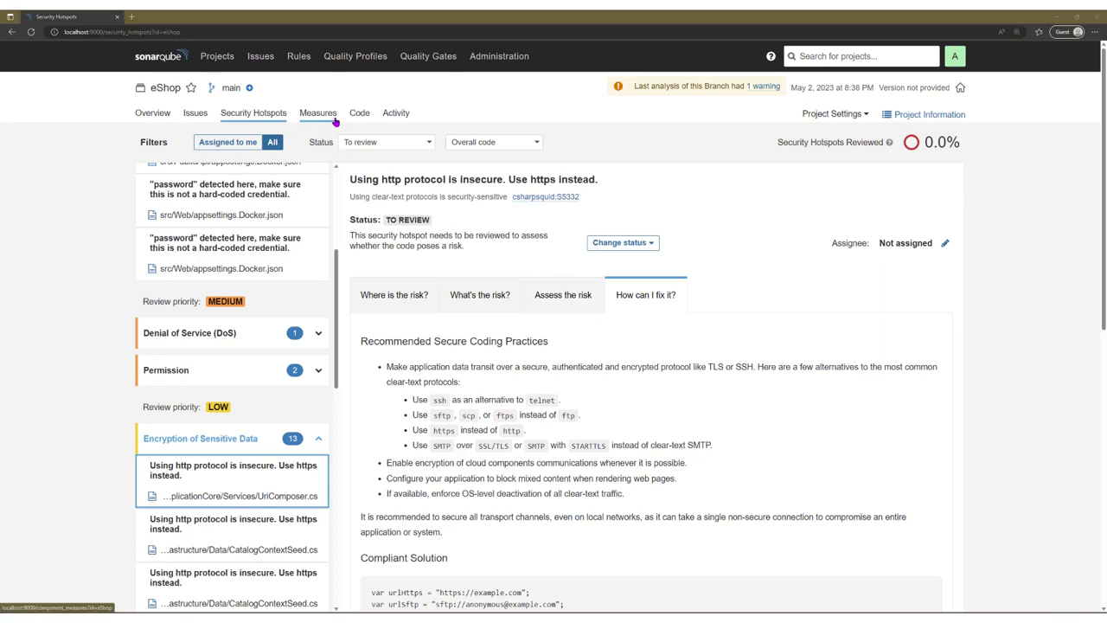
left_click(334, 118)
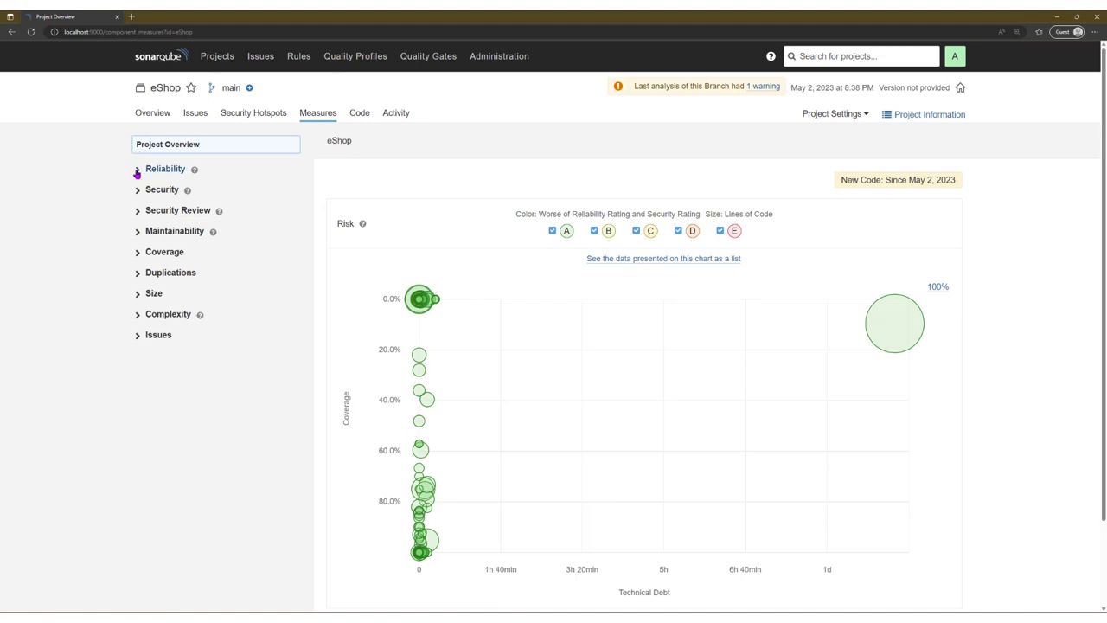
Step: Expand the Reliability, Security and Maintainability measures of the eShop project
left_click(137, 172)
mouse_move(194, 171)
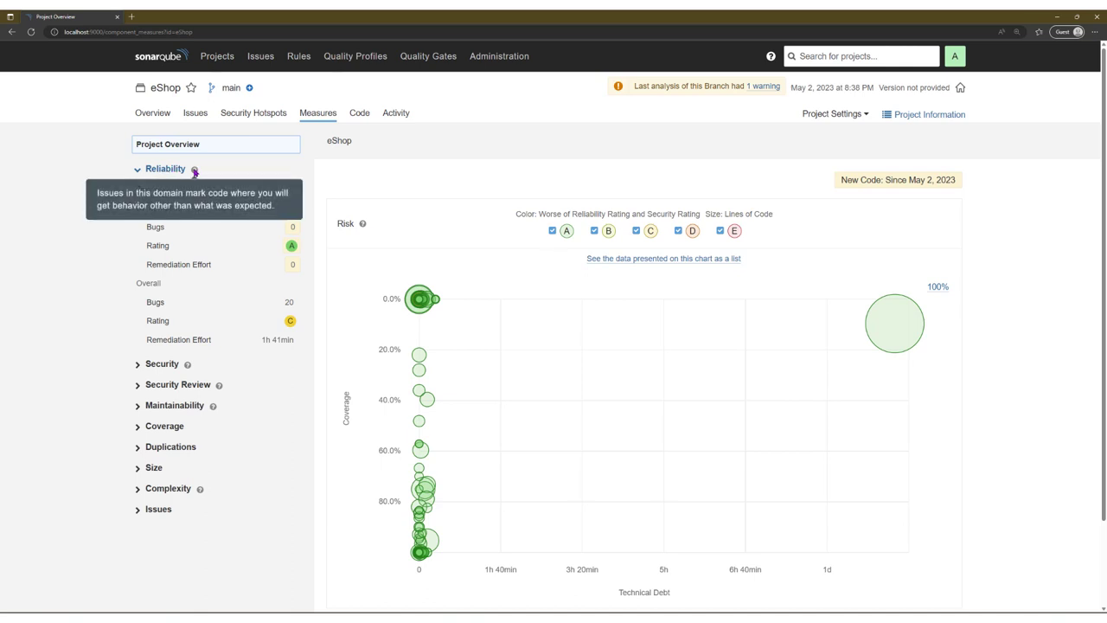
left_click(138, 363)
scroll(185, 349, "down", 1)
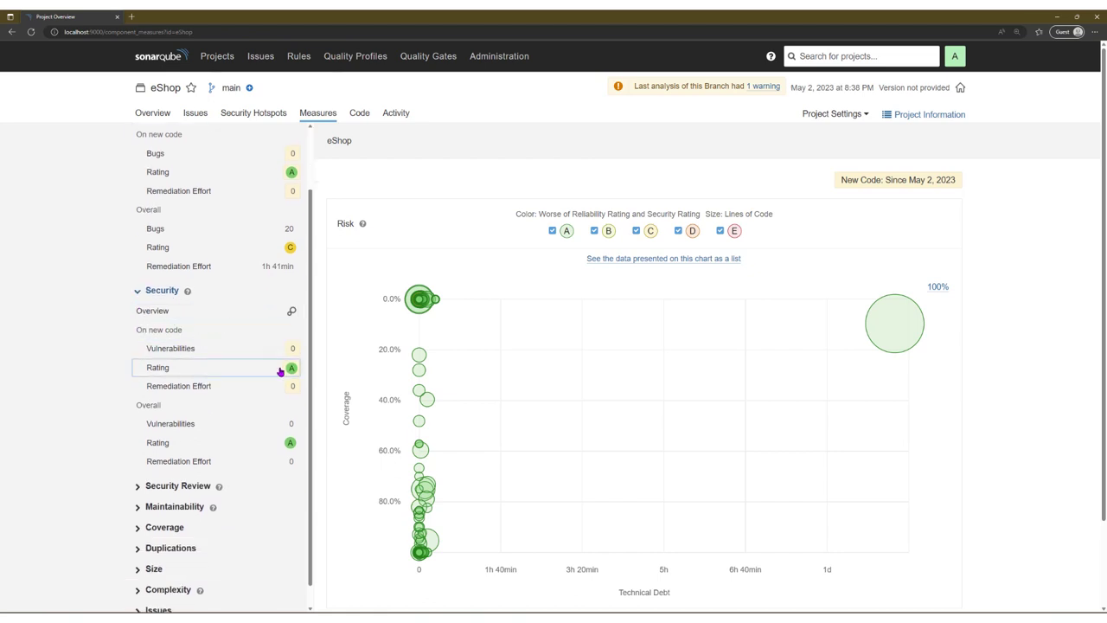
scroll(164, 342, "down", 1)
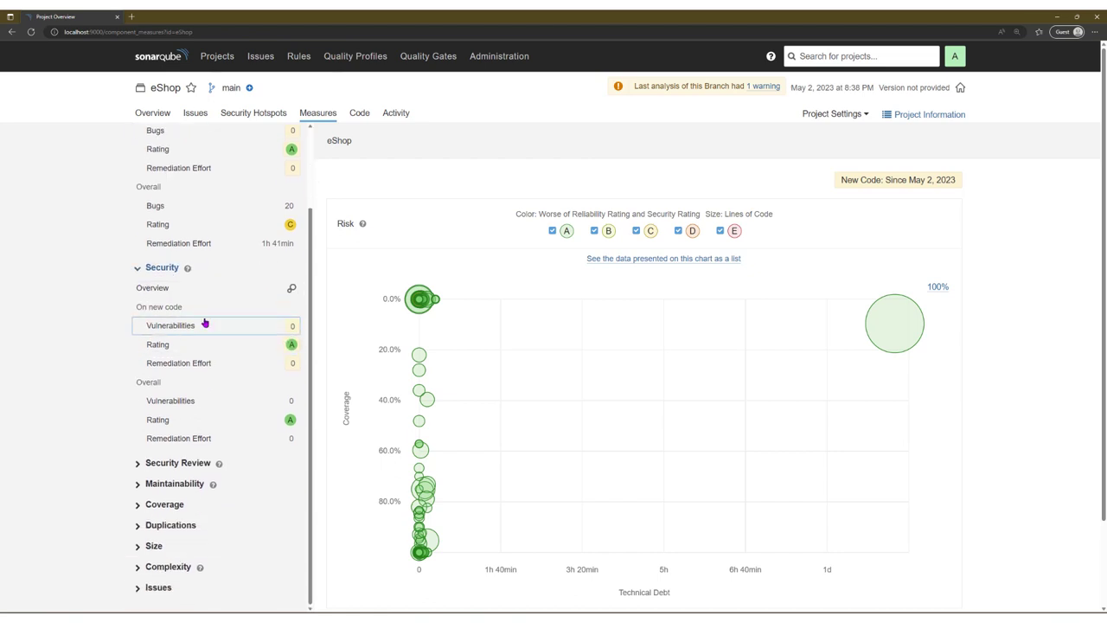
left_click(135, 484)
scroll(135, 389, "down", 3)
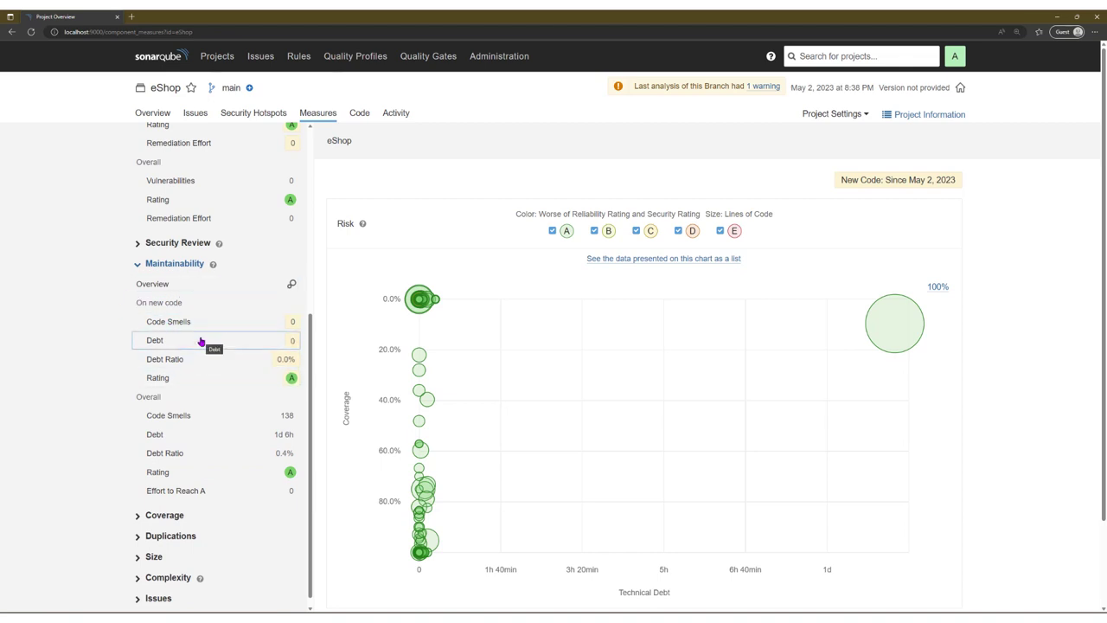
Step: View overall coverage by folder, then the Code tree: src 8,157 lines, 46.1% coverage
left_click(142, 507)
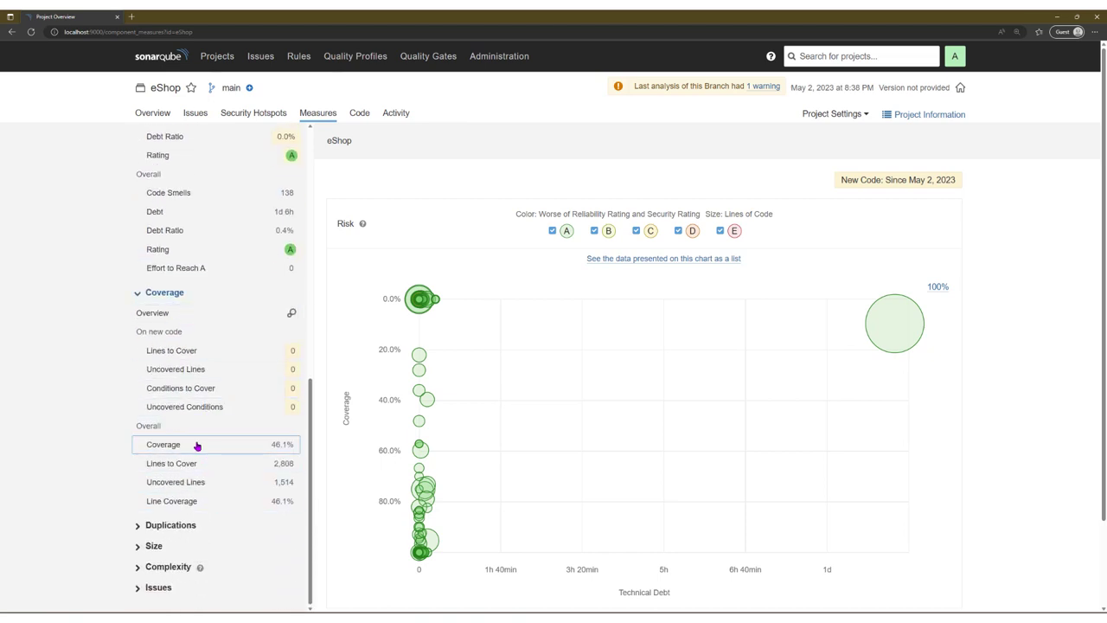
left_click(198, 446)
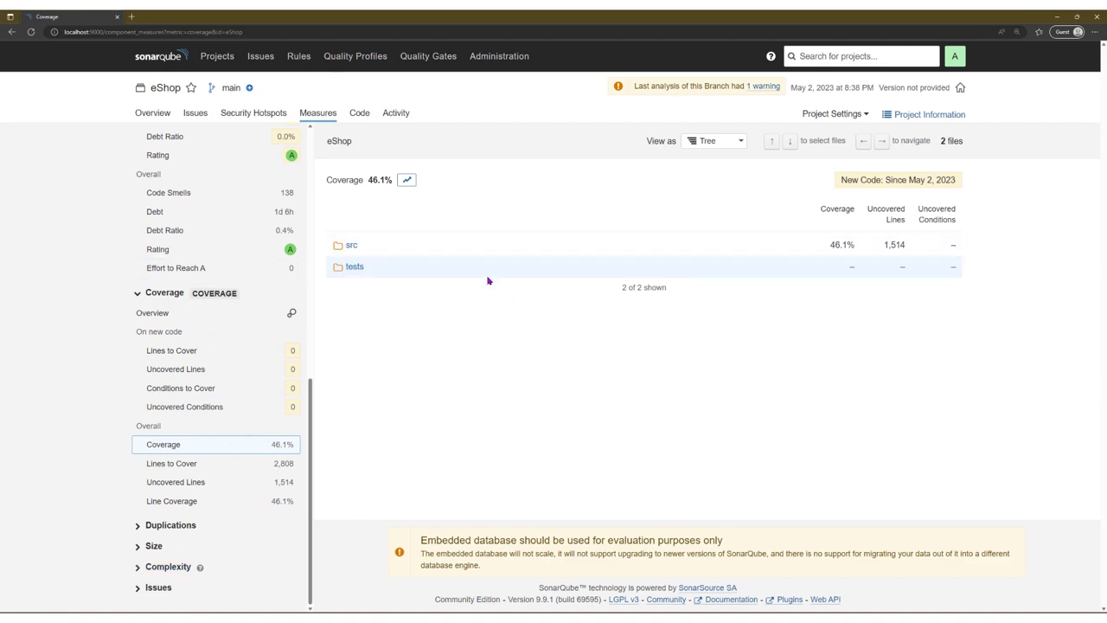
scroll(279, 254, "up", 10)
left_click(357, 116)
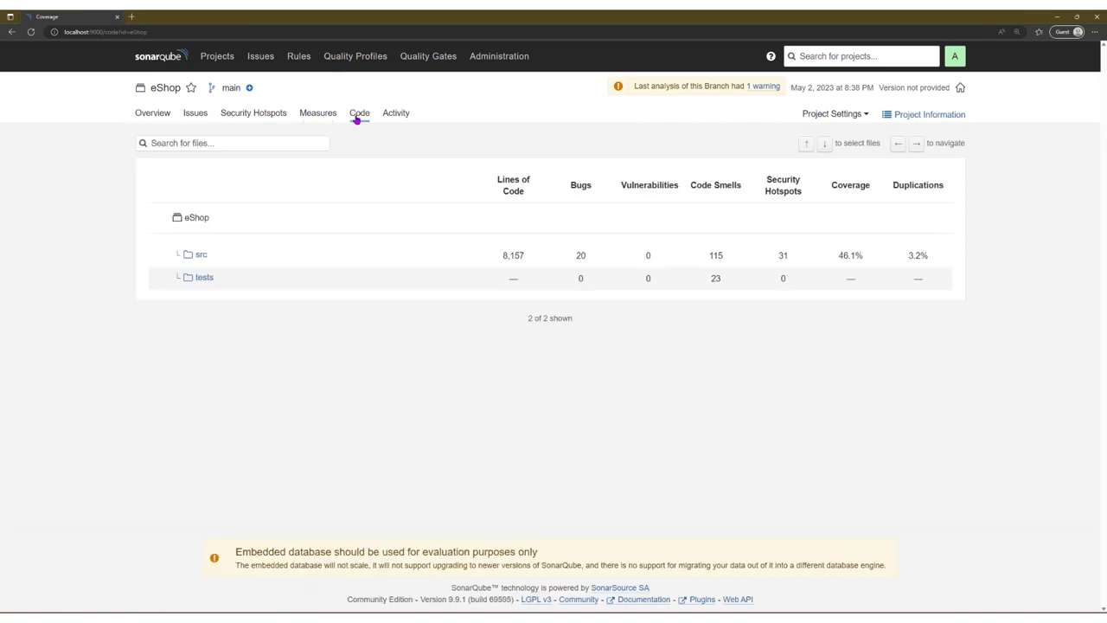
Step: Browse the tests and src folders, then view the Activity graph of the two May 2, 2023 analyses
left_click(205, 278)
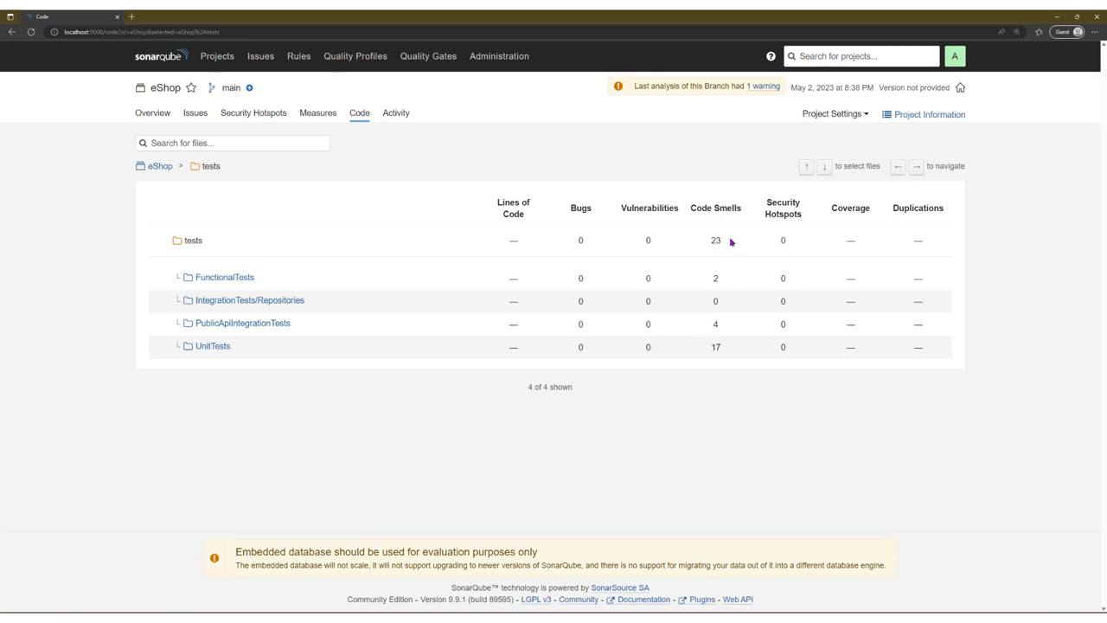
left_click(166, 167)
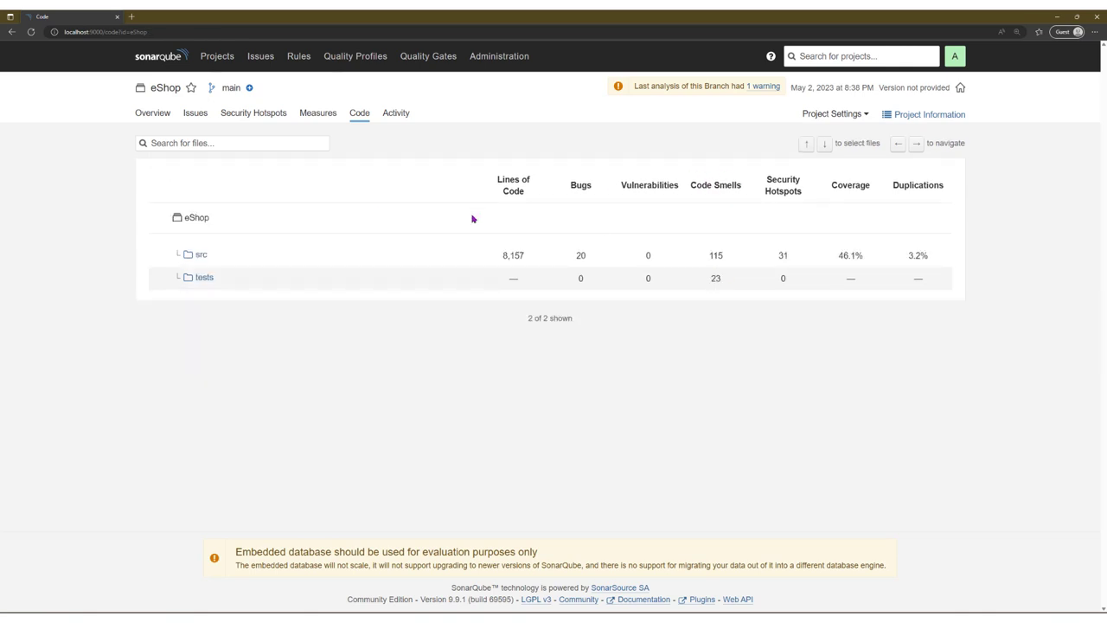
left_click(195, 260)
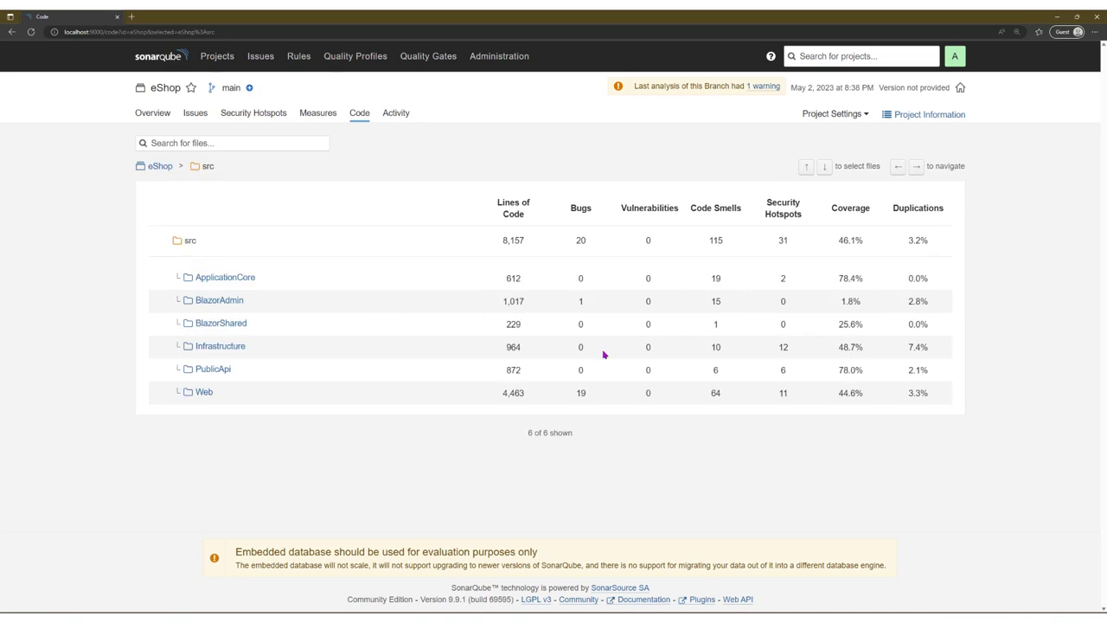
left_click(396, 113)
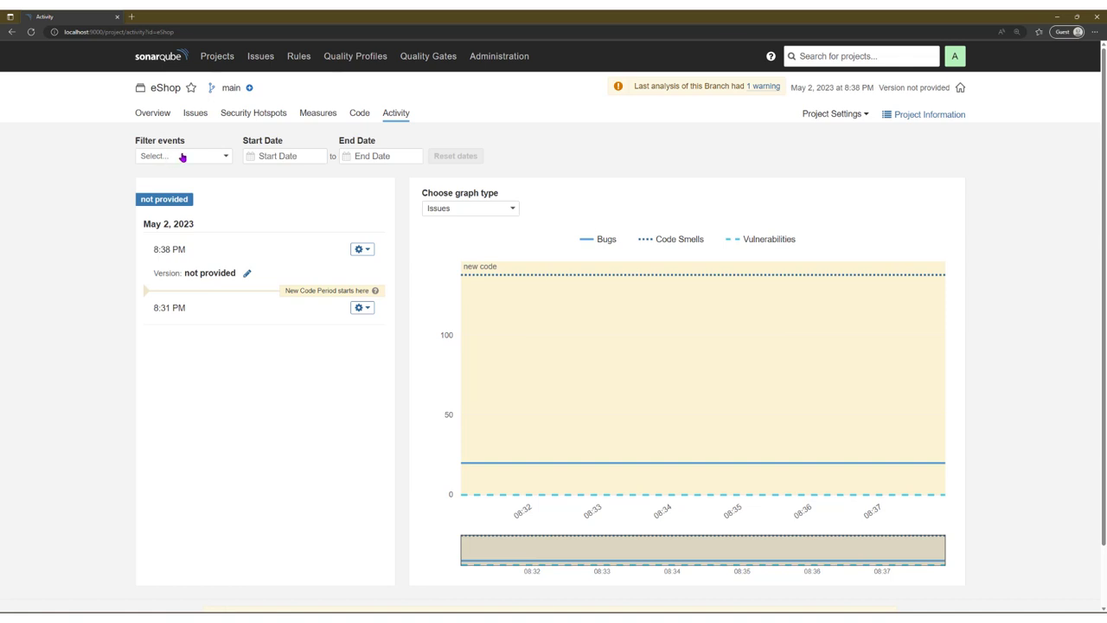
Step: Check the Activity event filter options, then pass through the Rules and Projects pages
left_click(183, 156)
left_click(183, 157)
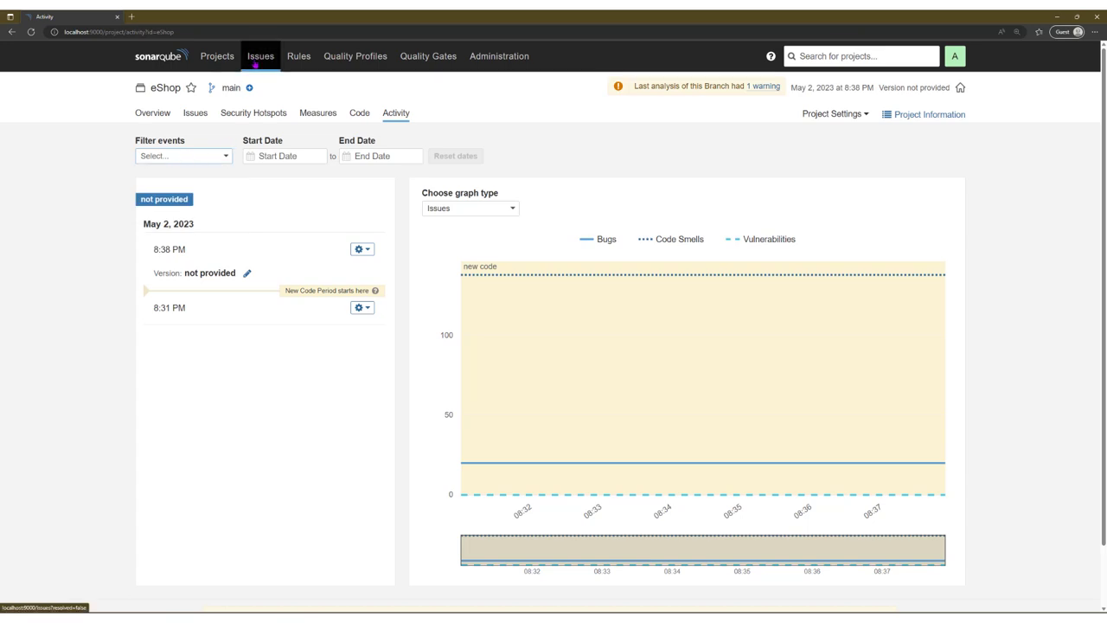
left_click(298, 56)
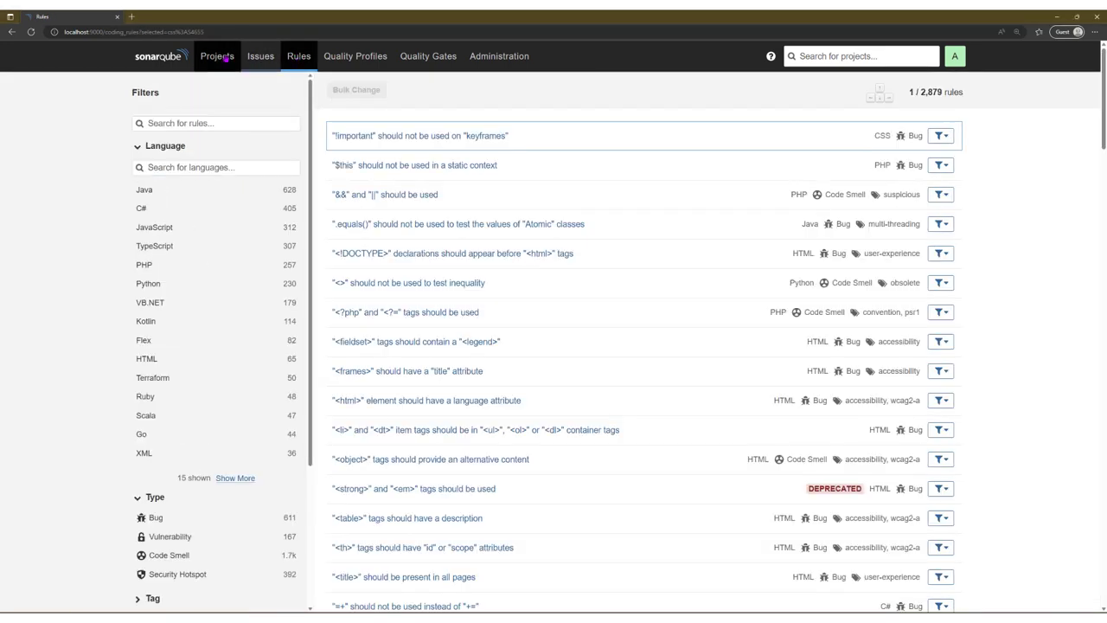
left_click(217, 56)
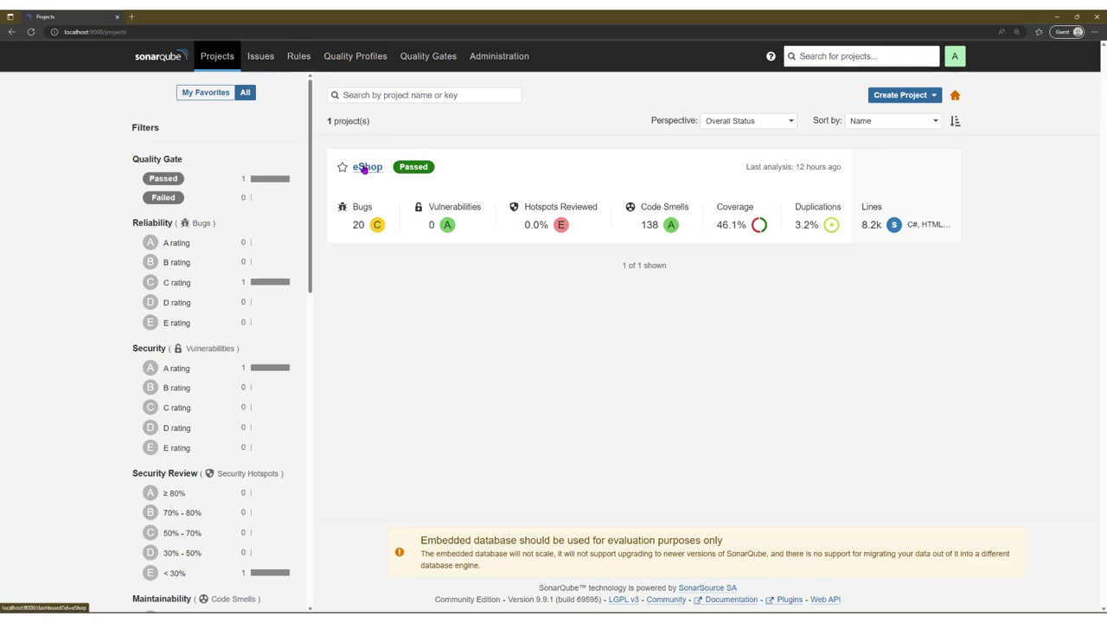
Step: Reopen the eShop project's 158 issues, then move on to Quality Profiles
left_click(365, 167)
left_click(195, 113)
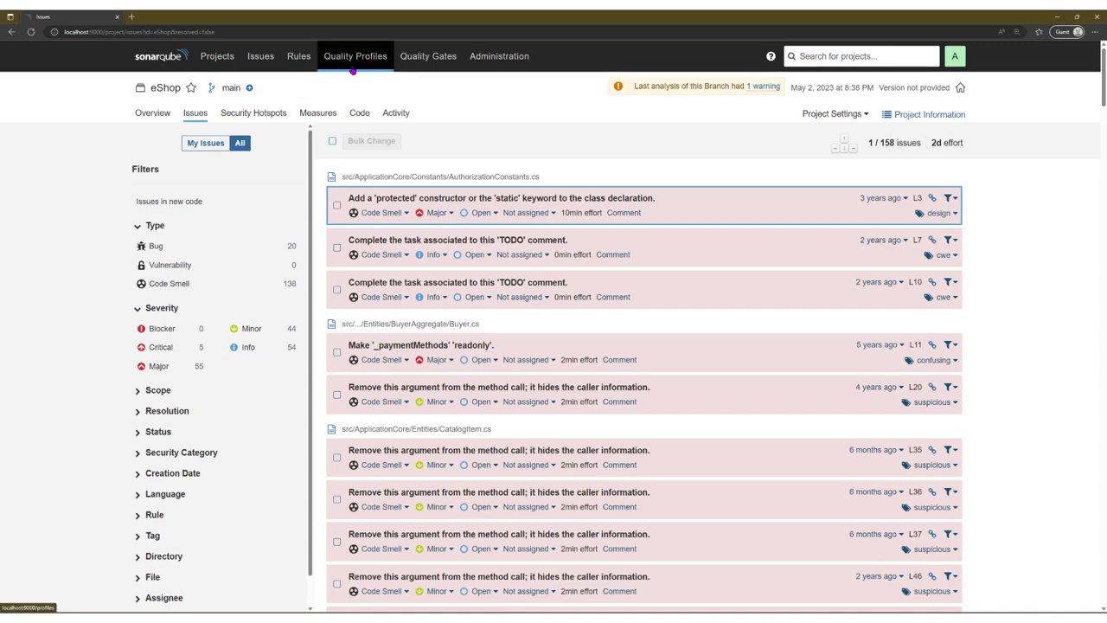
left_click(358, 70)
Step: Scroll the per-language Sonar way profiles and show the options for C# Sonar way (260 rules)
scroll(269, 346, "down", 15)
scroll(269, 352, "up", 15)
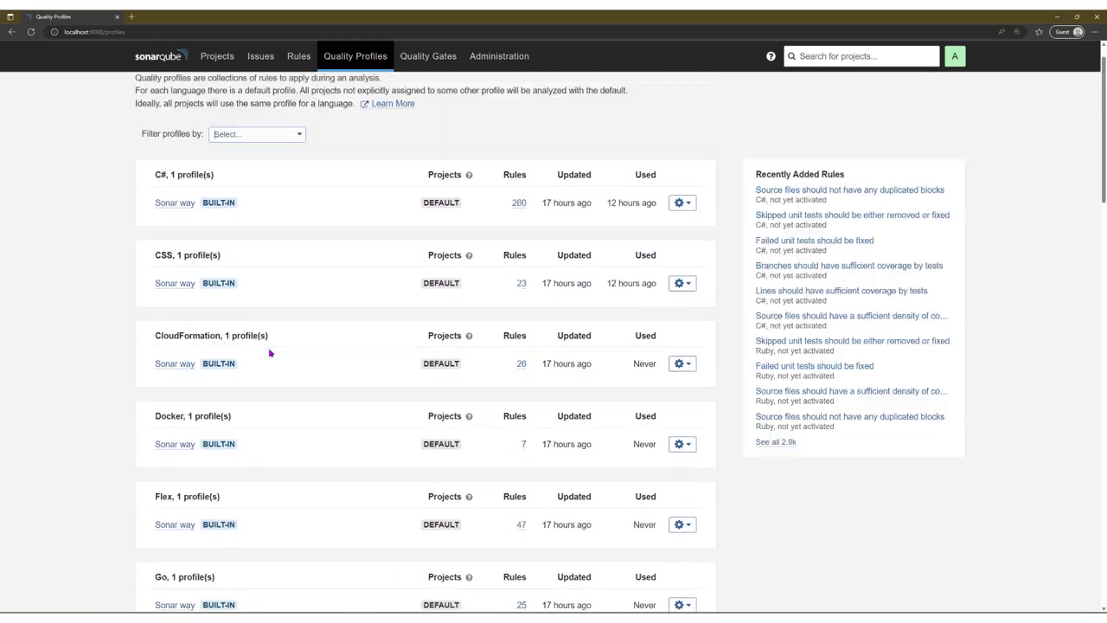
scroll(269, 353, "down", 7)
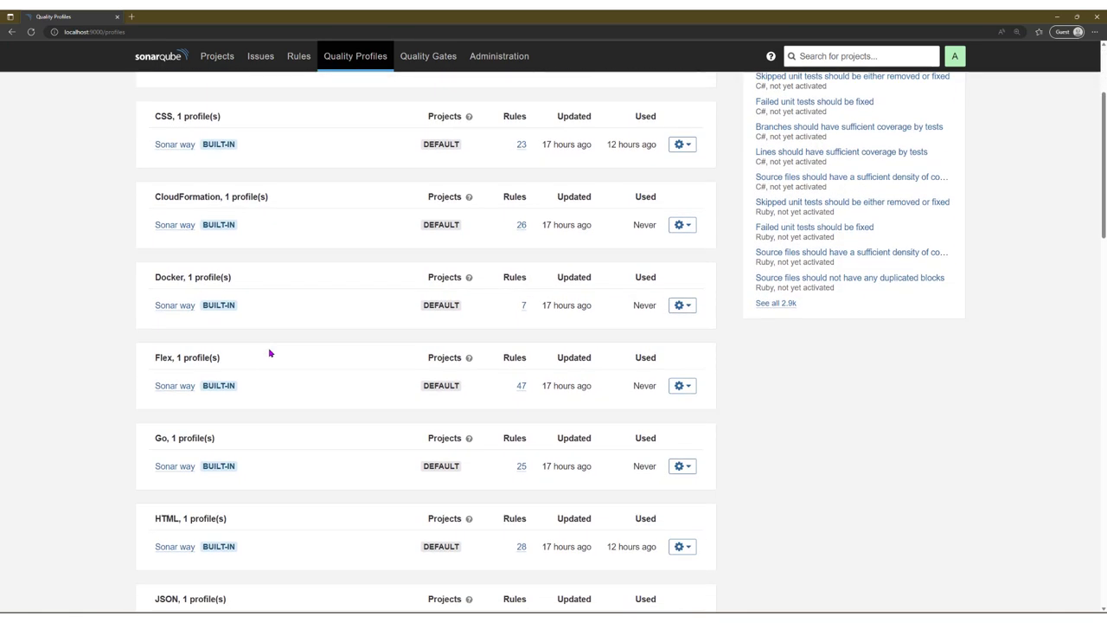
scroll(268, 355, "up", 7)
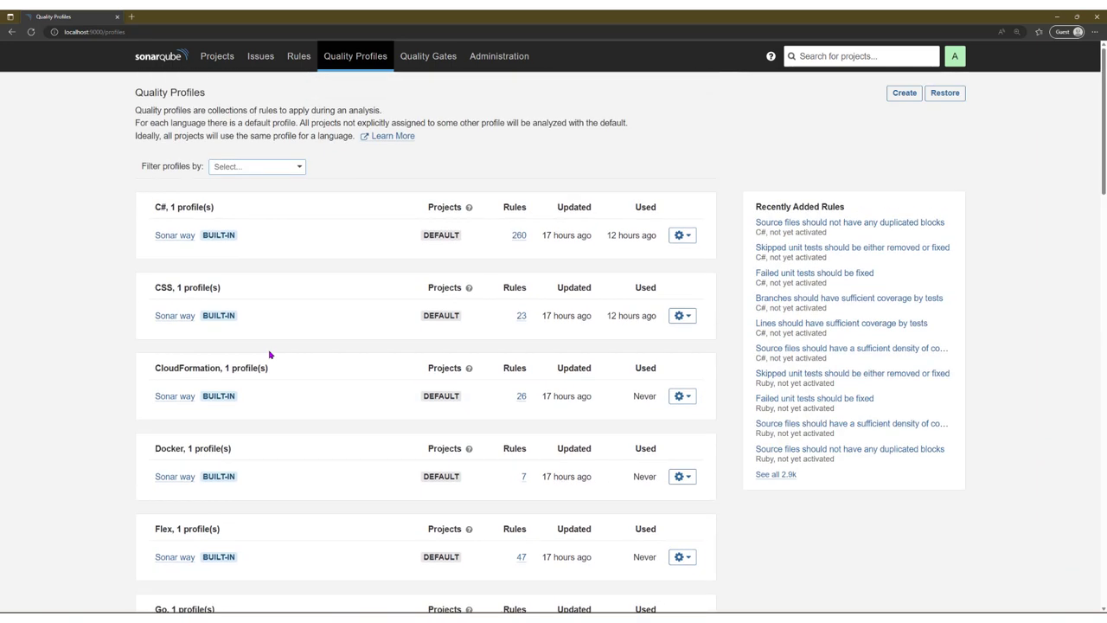
left_click(303, 167)
left_click(683, 235)
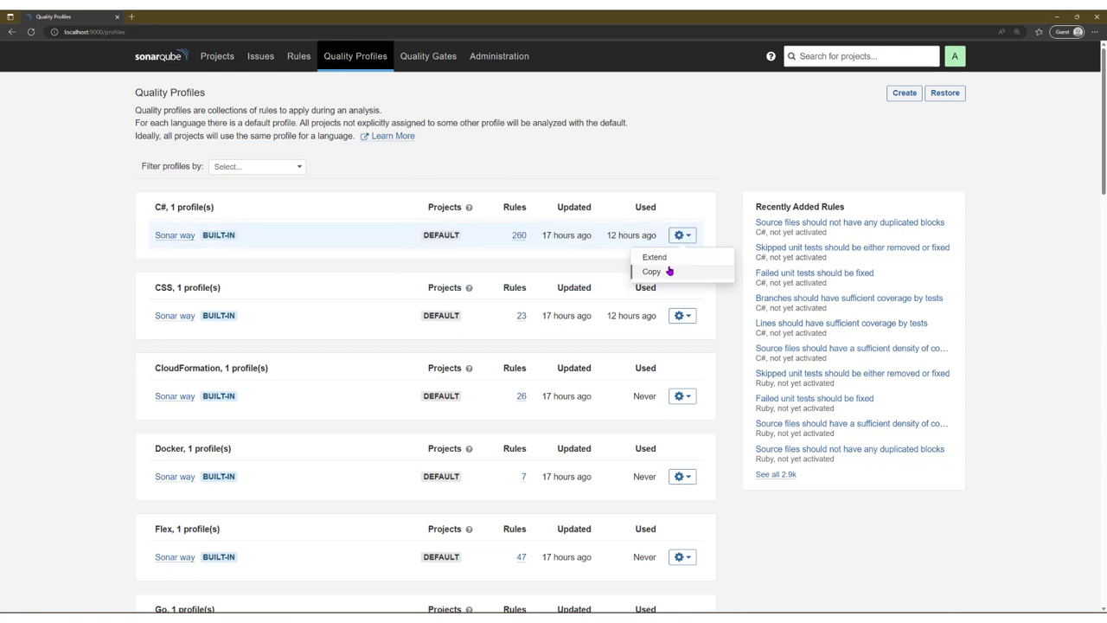
Step: Copy the C# Sonar way profile into a new profile with a personal name
left_click(675, 270)
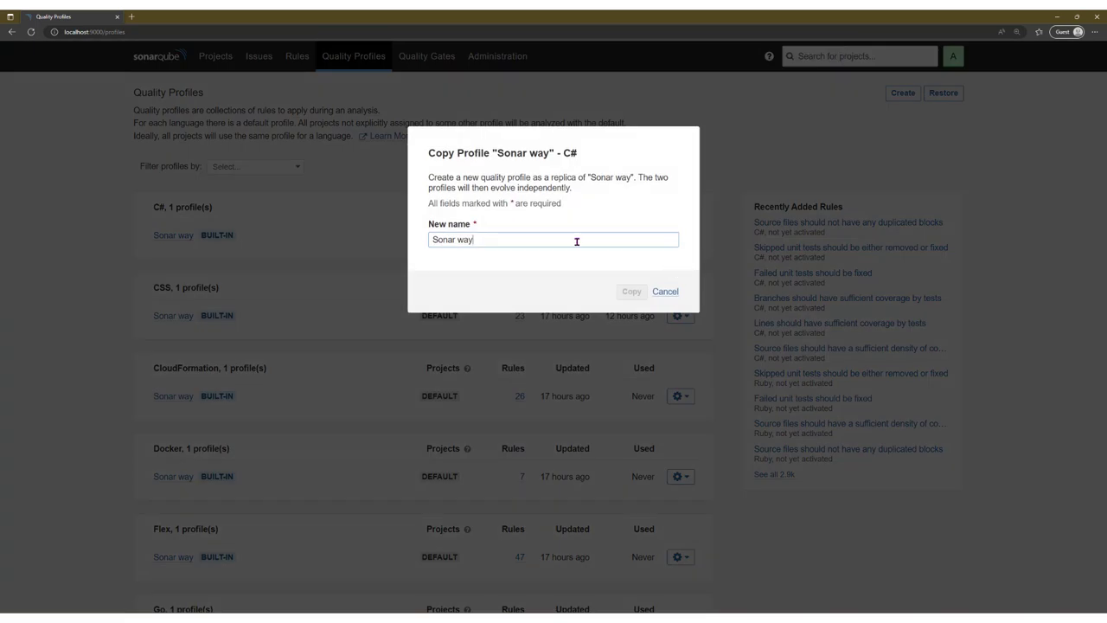
key("ctrl+a")
type("michele way")
key("ctrl+a")
key("BackSpace")
type("michele profile")
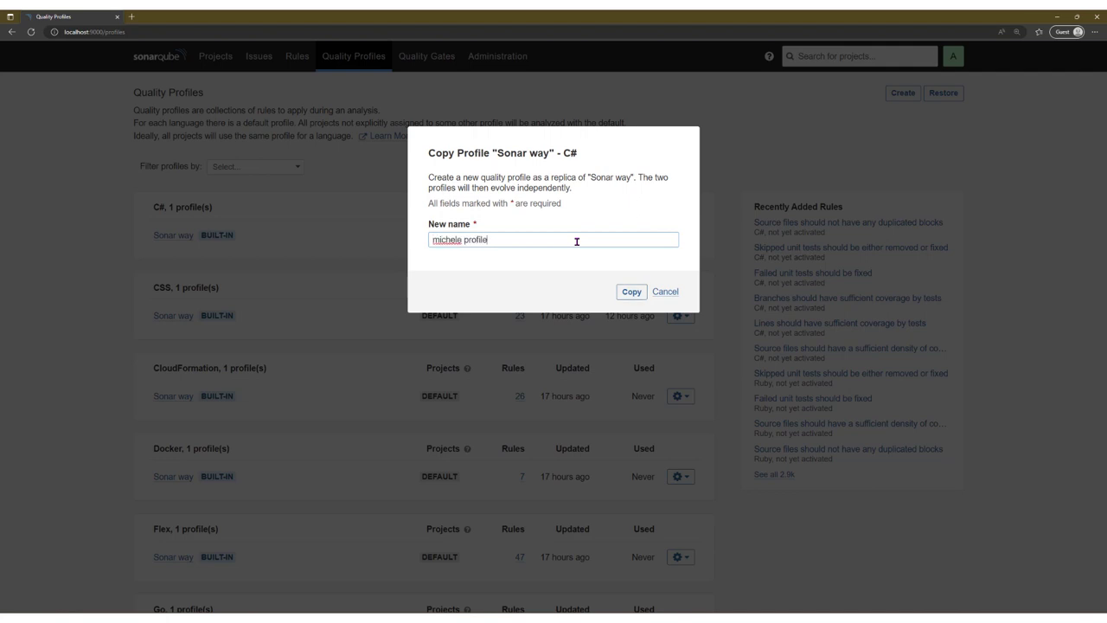
left_click(632, 293)
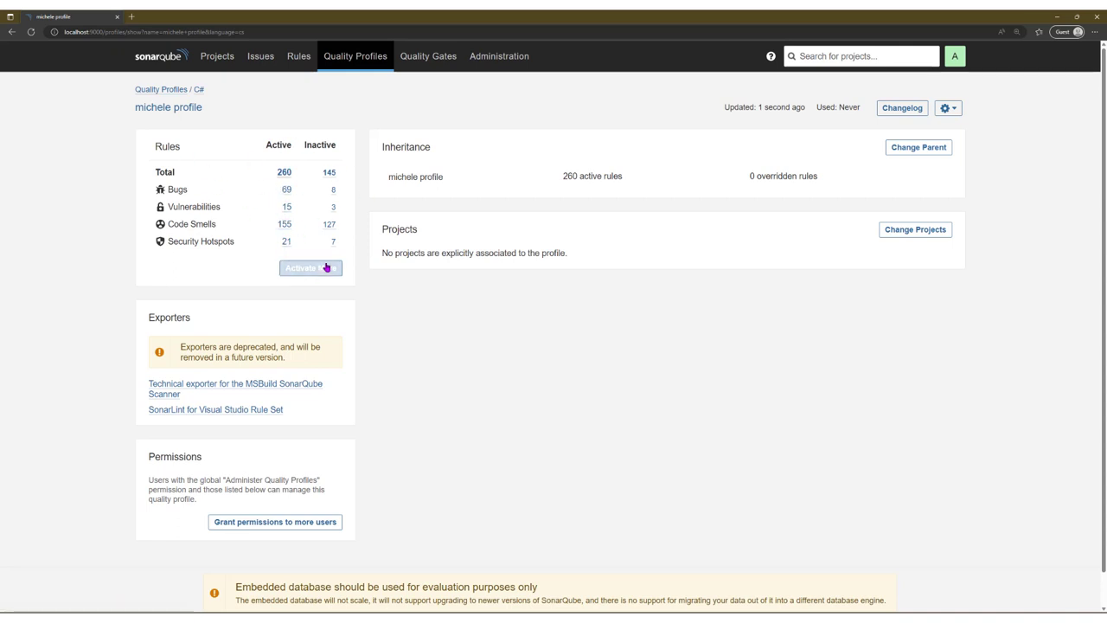
Step: List the new profile's 69 active bug rules and try a rule's similar-rules filter
left_click(286, 189)
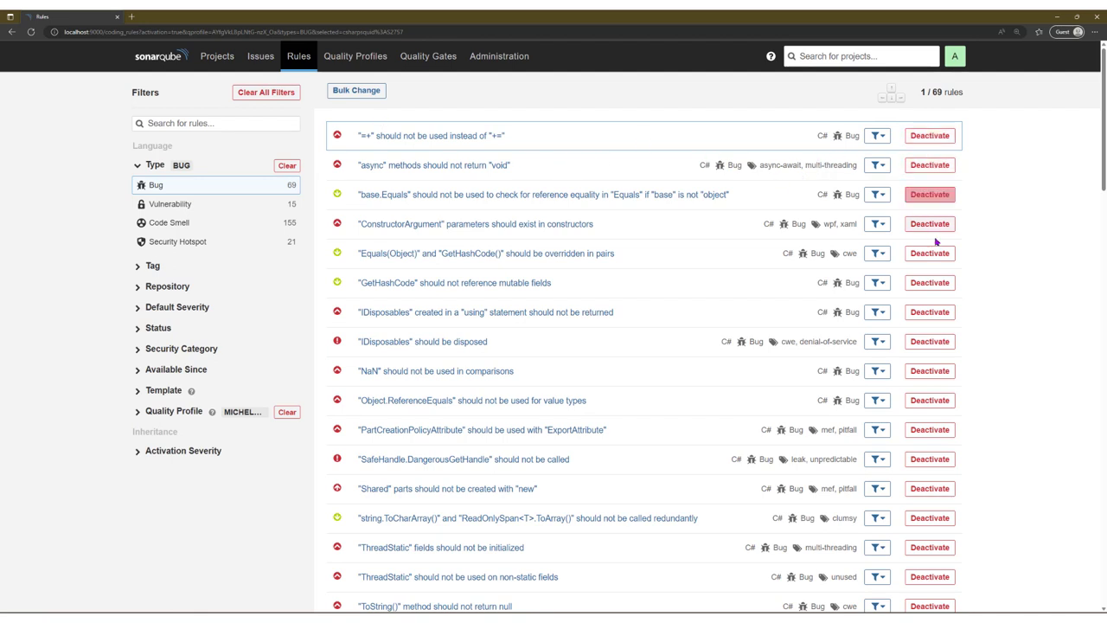
left_click(878, 253)
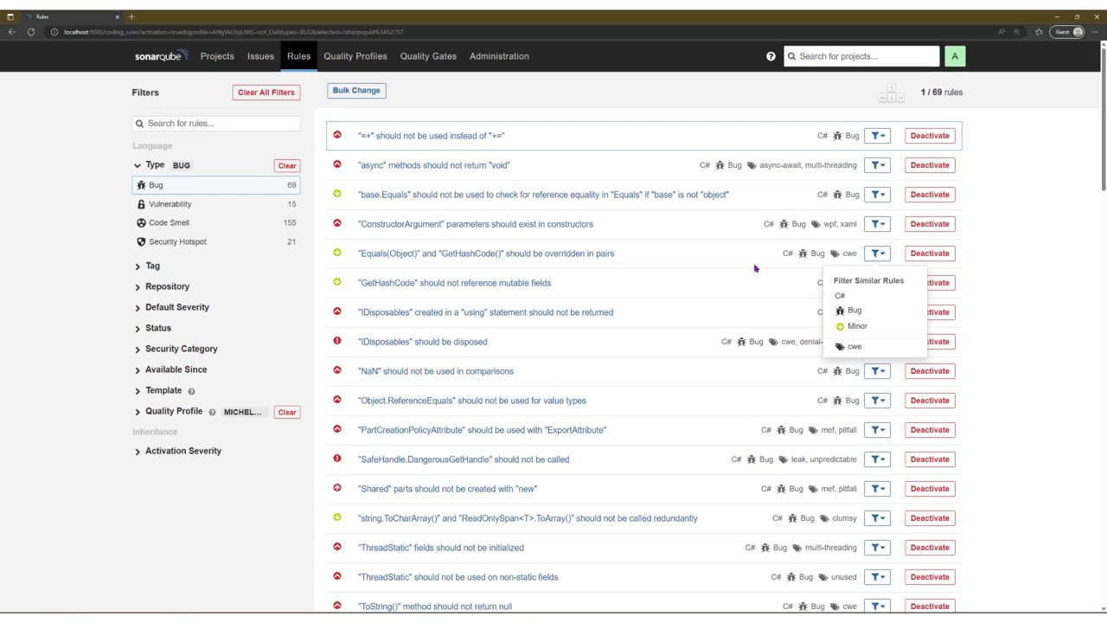
left_click(1004, 260)
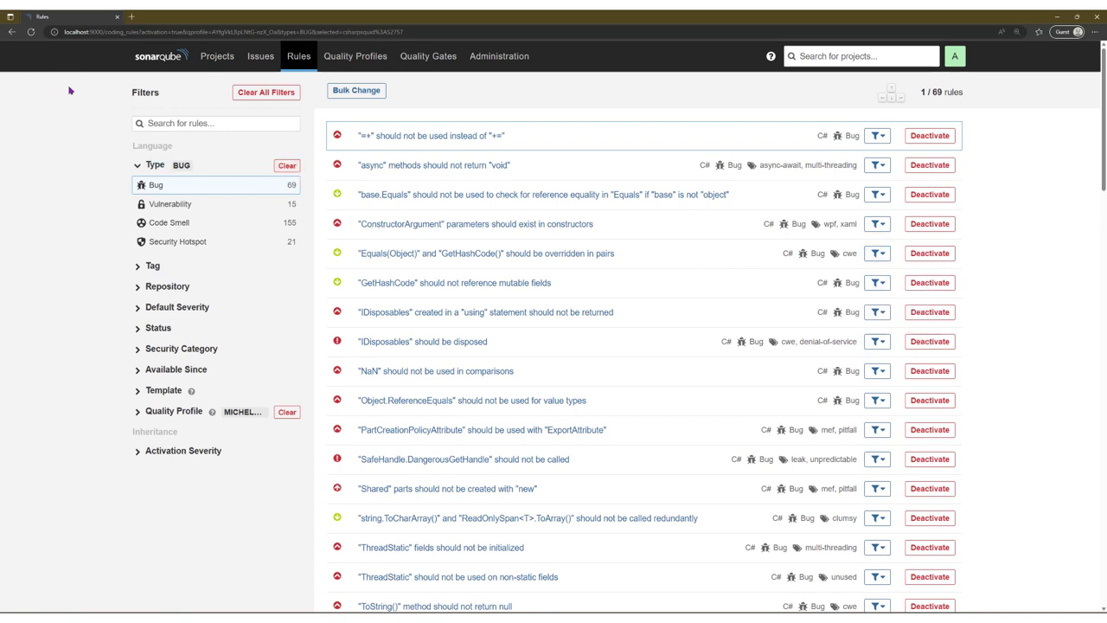
Step: Return to the profile and list its 145 inactive rules, mostly code smells
left_click(11, 32)
left_click(327, 241)
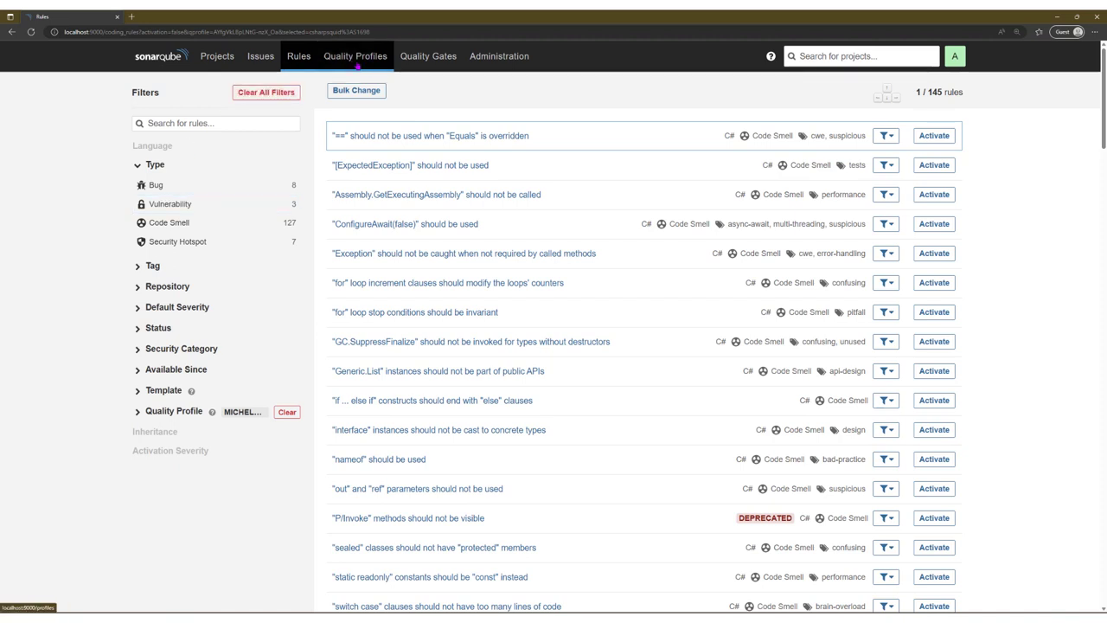
left_click(427, 58)
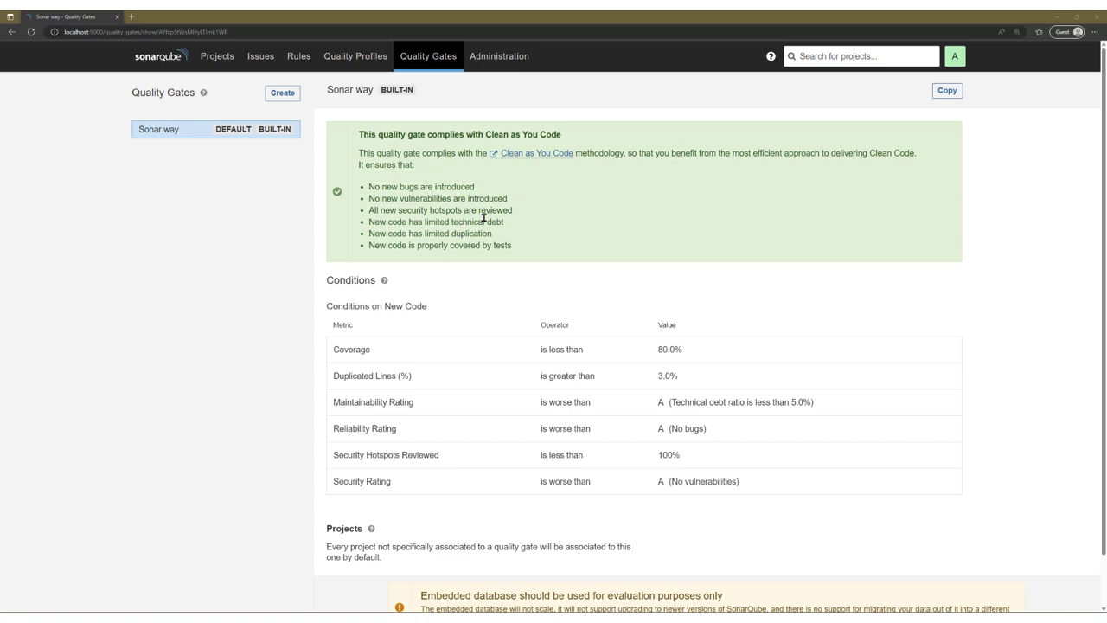
Step: Browse the Sonar way quality gate's new-code conditions, such as coverage below 80.0%
scroll(467, 220, "down", 3)
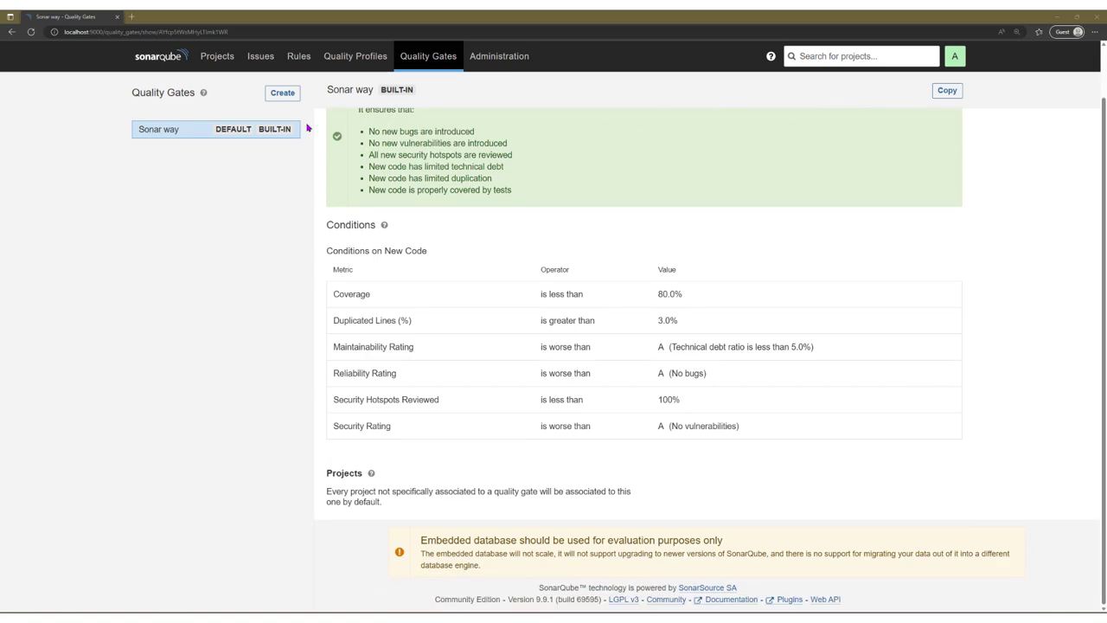
left_click(217, 56)
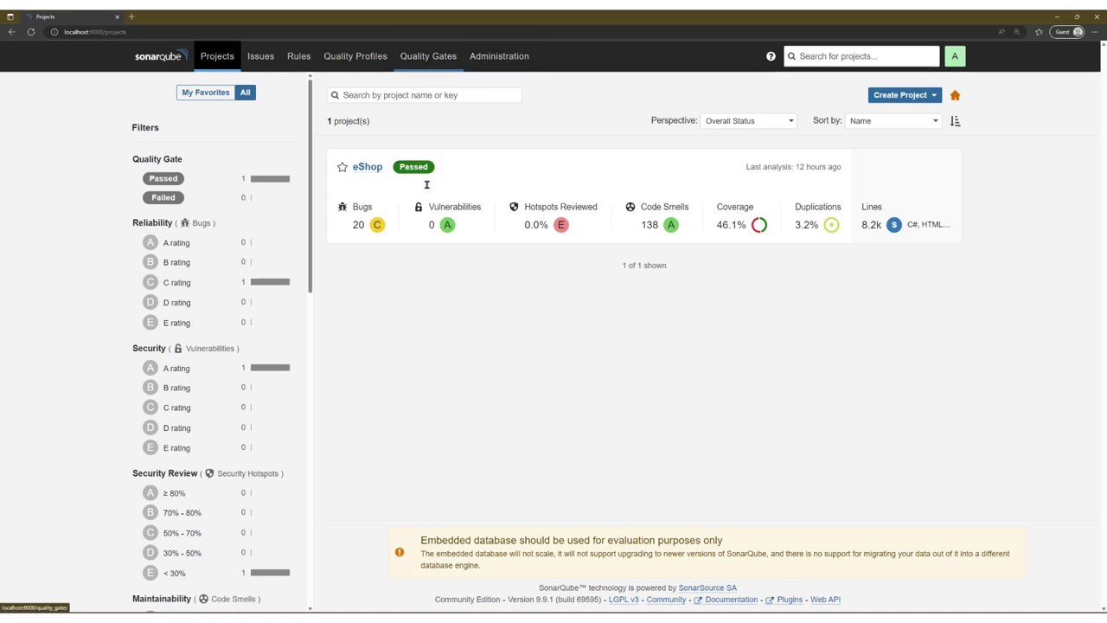
left_click(428, 56)
scroll(494, 287, "down", 1)
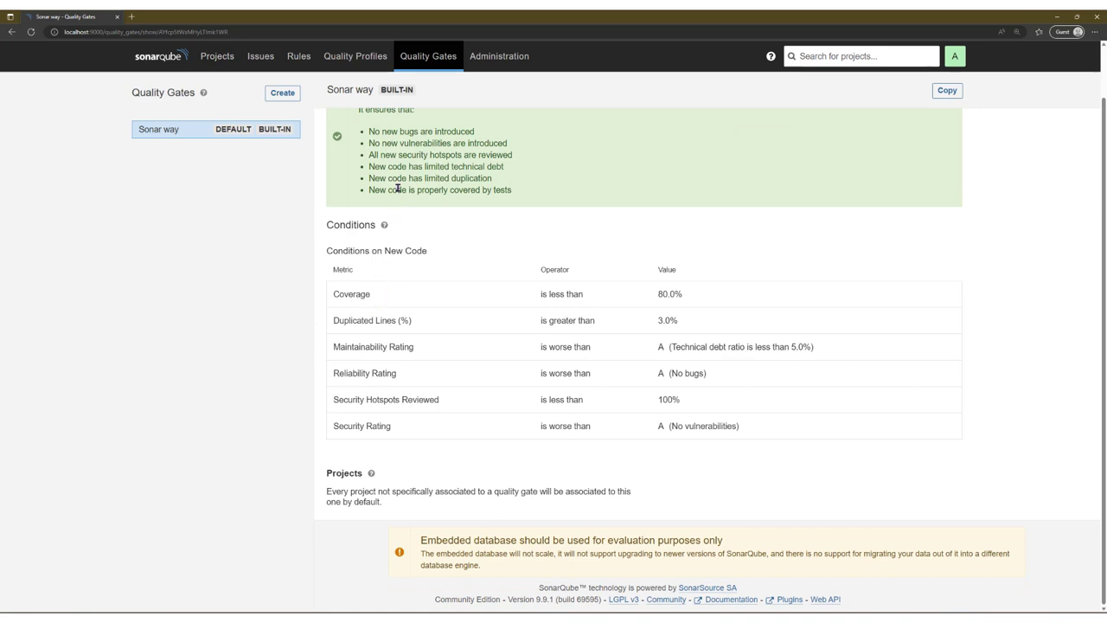
Step: Highlight the Conditions on New Code heading and Coverage row, then open Administration
left_click_drag(689, 292, 351, 294)
left_click(716, 299)
left_click_drag(360, 251, 437, 252)
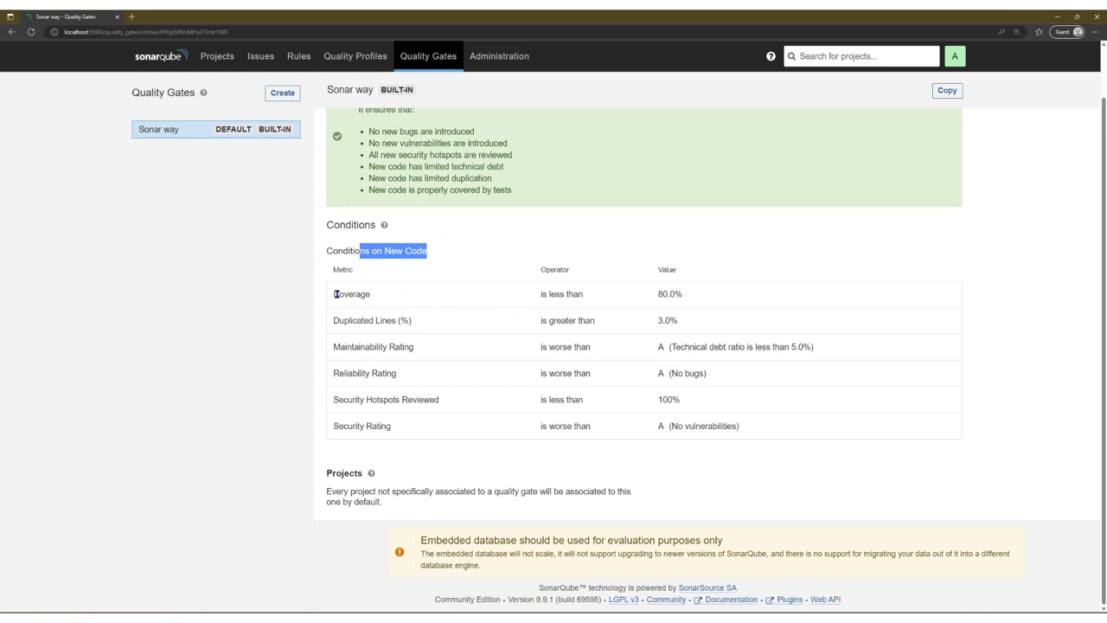
left_click_drag(694, 297, 333, 295)
left_click(350, 318)
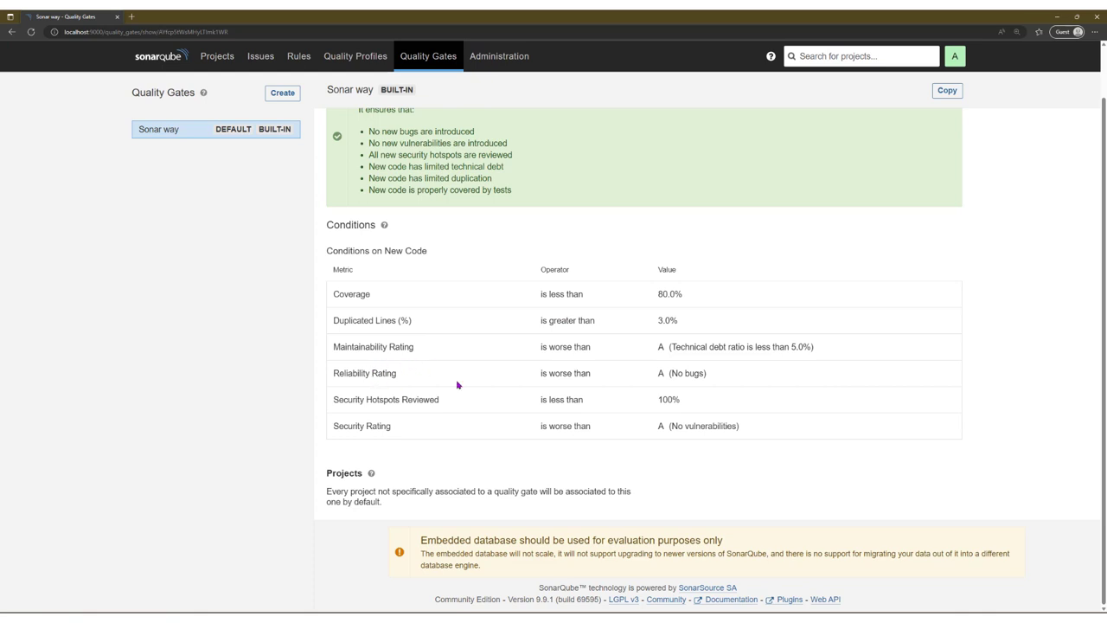
scroll(540, 408, "up", 1)
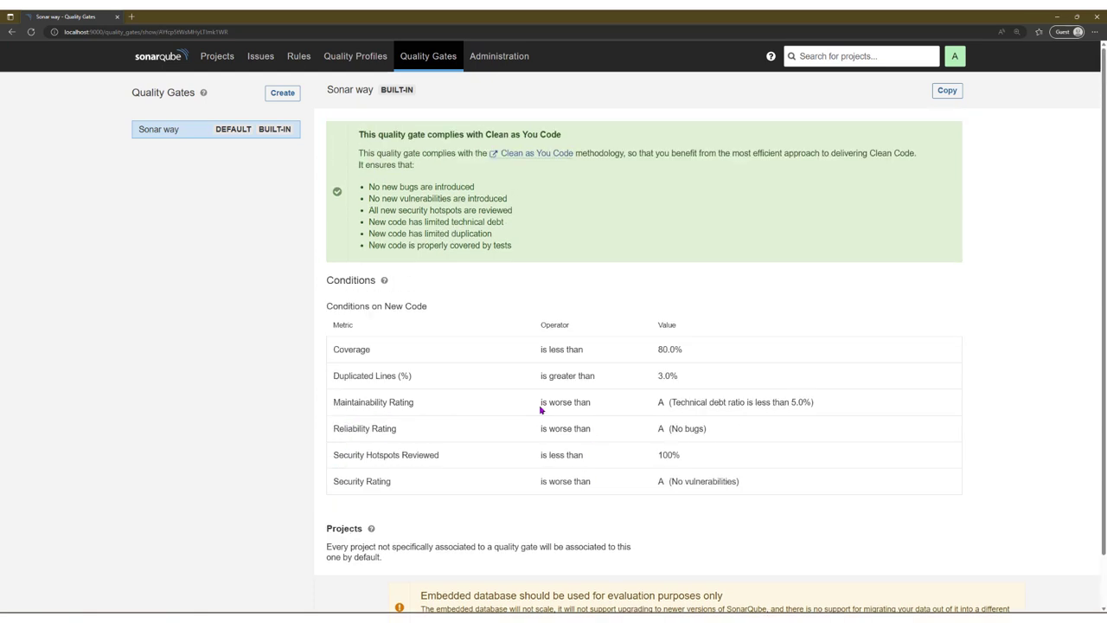
scroll(539, 404, "down", 1)
scroll(541, 405, "up", 1)
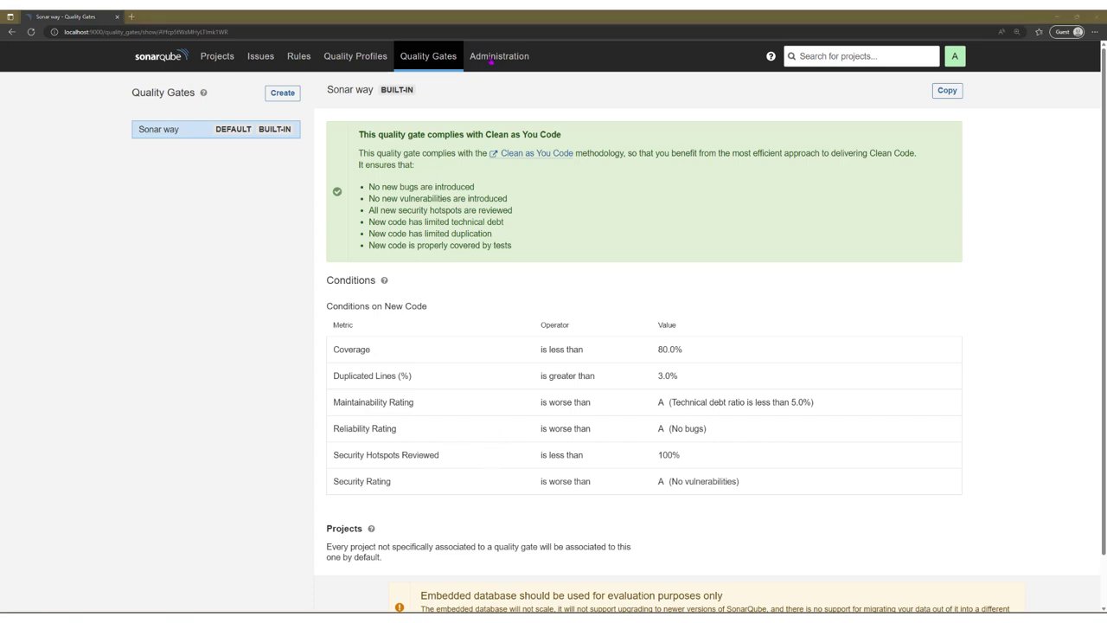
left_click(499, 55)
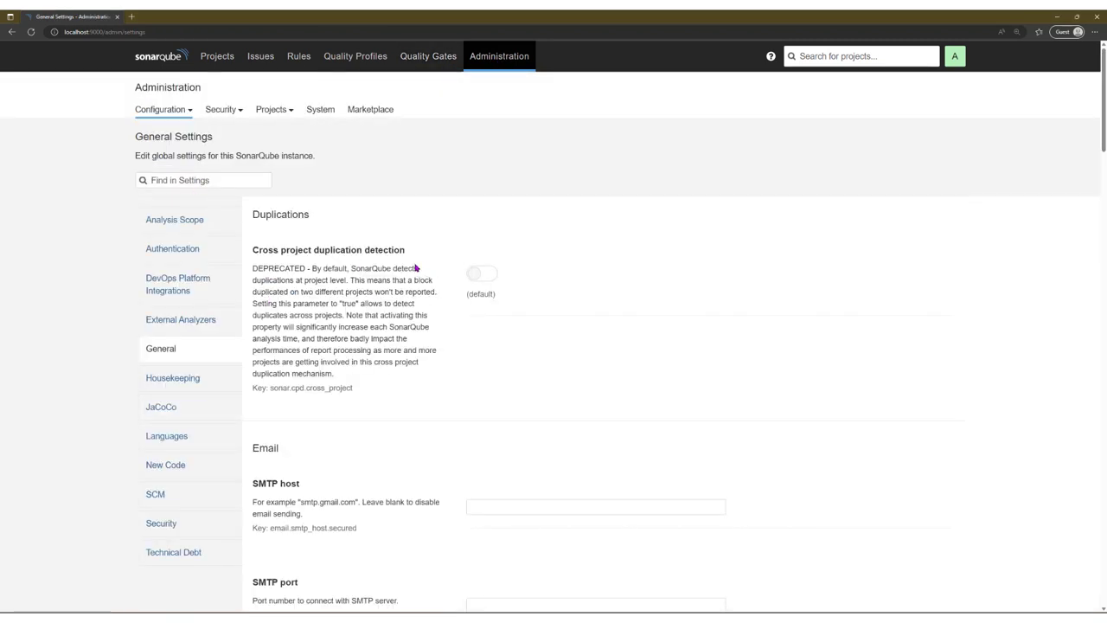
Step: Glance at the Security and Projects administration menus, then go to Marketplace
left_click(210, 110)
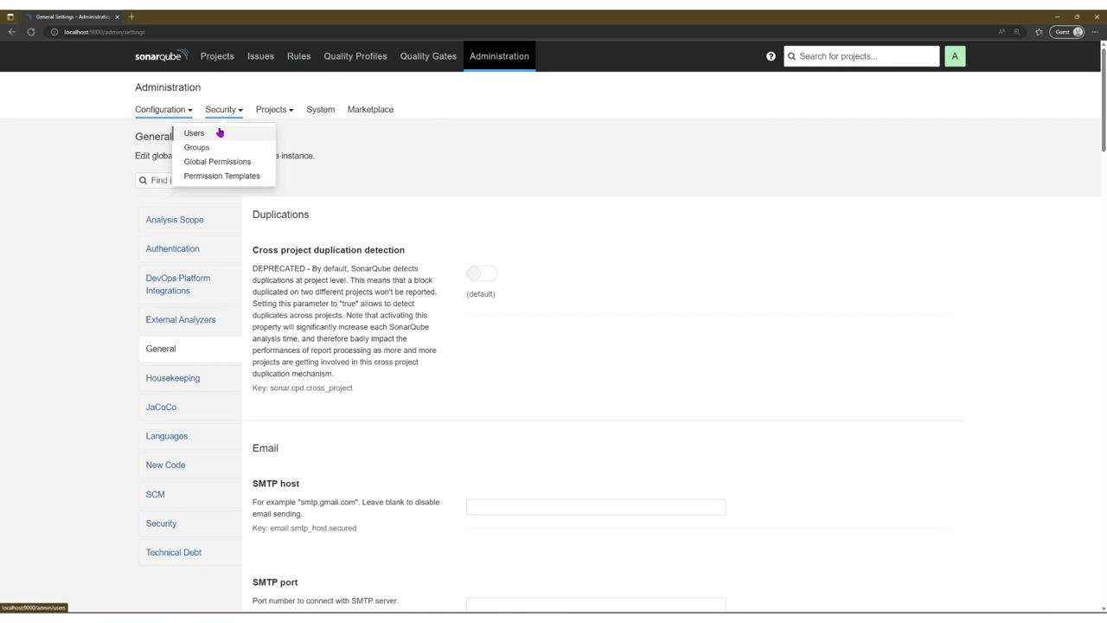
left_click(272, 110)
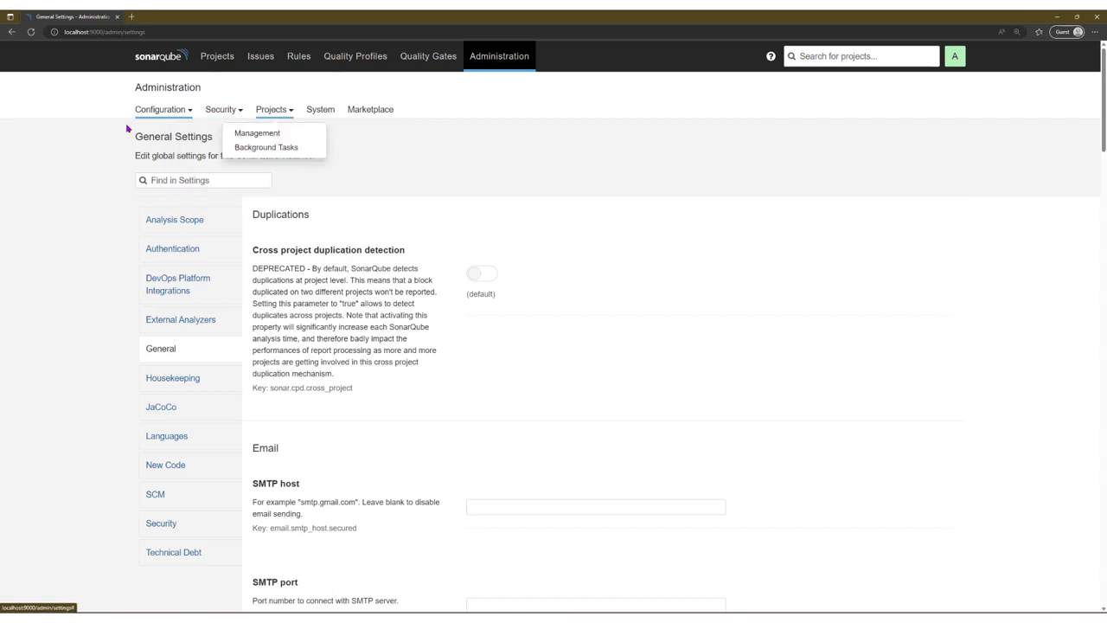
left_click(355, 110)
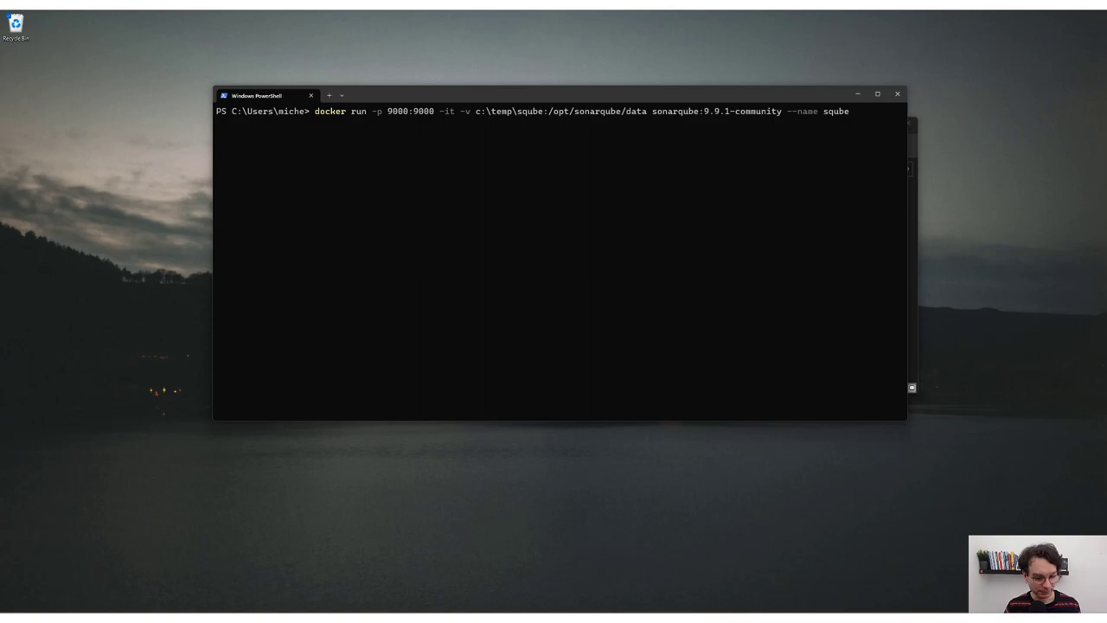
key("alt+Tab")
left_click(247, 71)
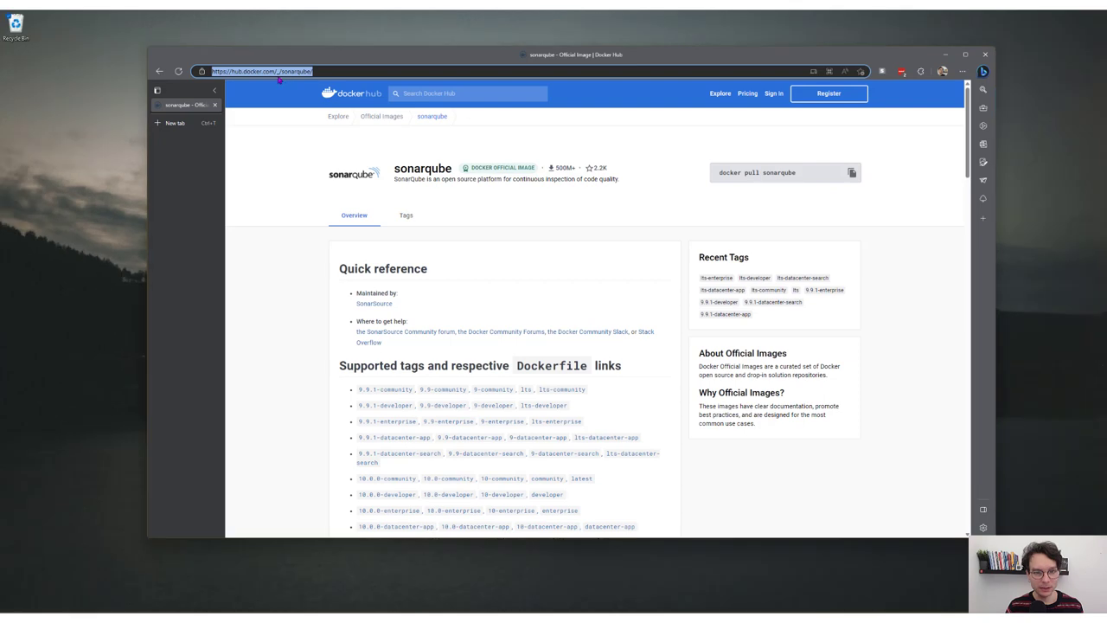
left_click(361, 78)
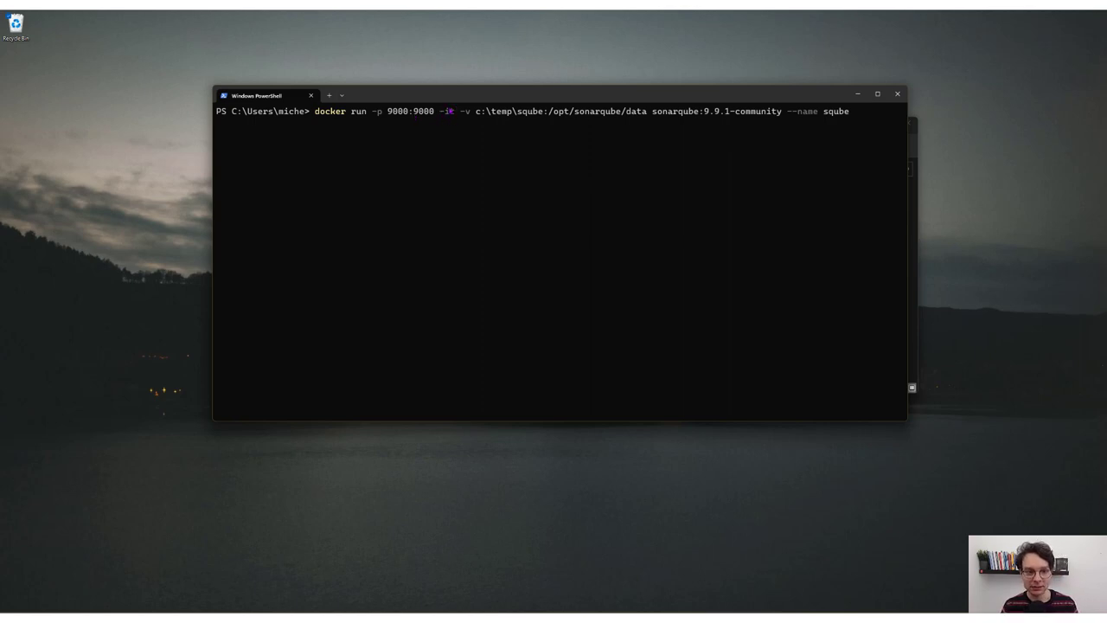
left_click_drag(454, 111, 437, 112)
key("ctrl+c")
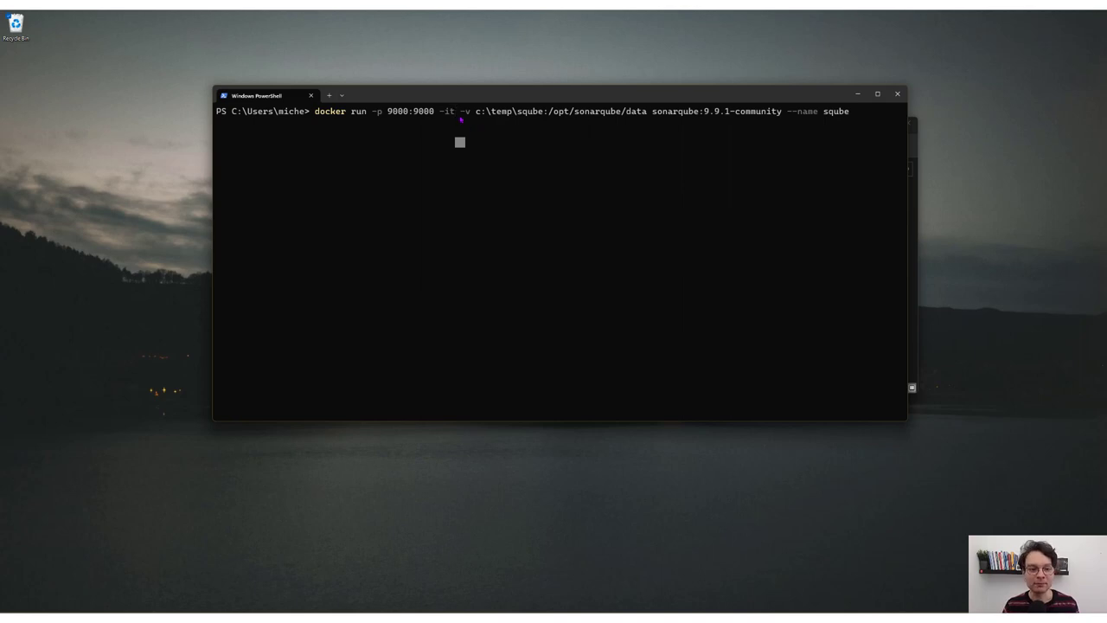
left_click_drag(461, 112, 474, 113)
key("ctrl+c")
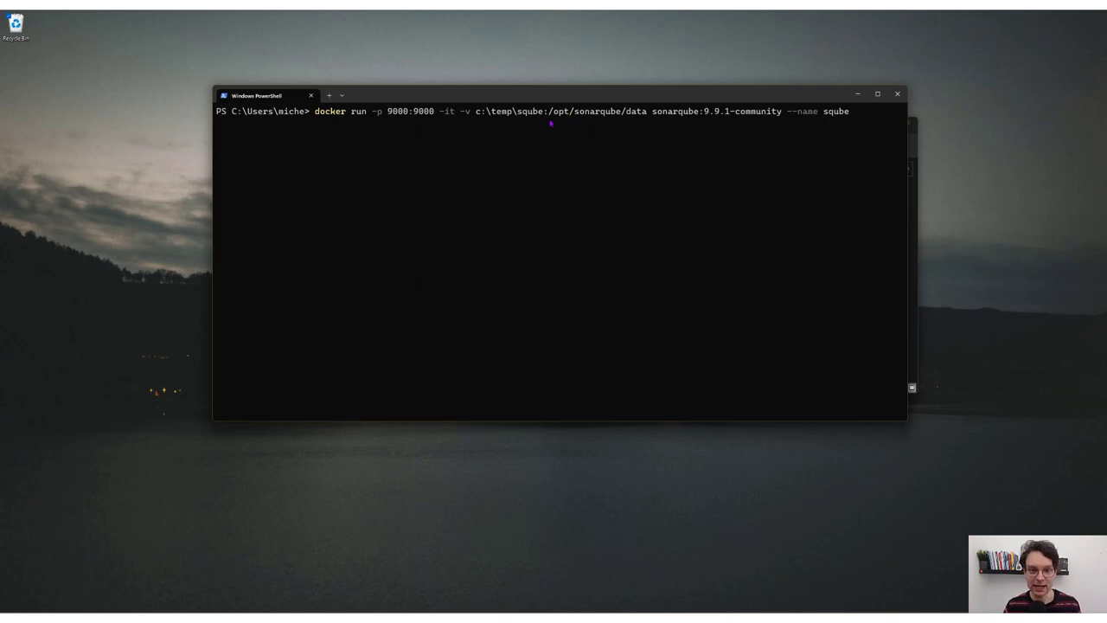
left_click_drag(476, 113, 543, 113)
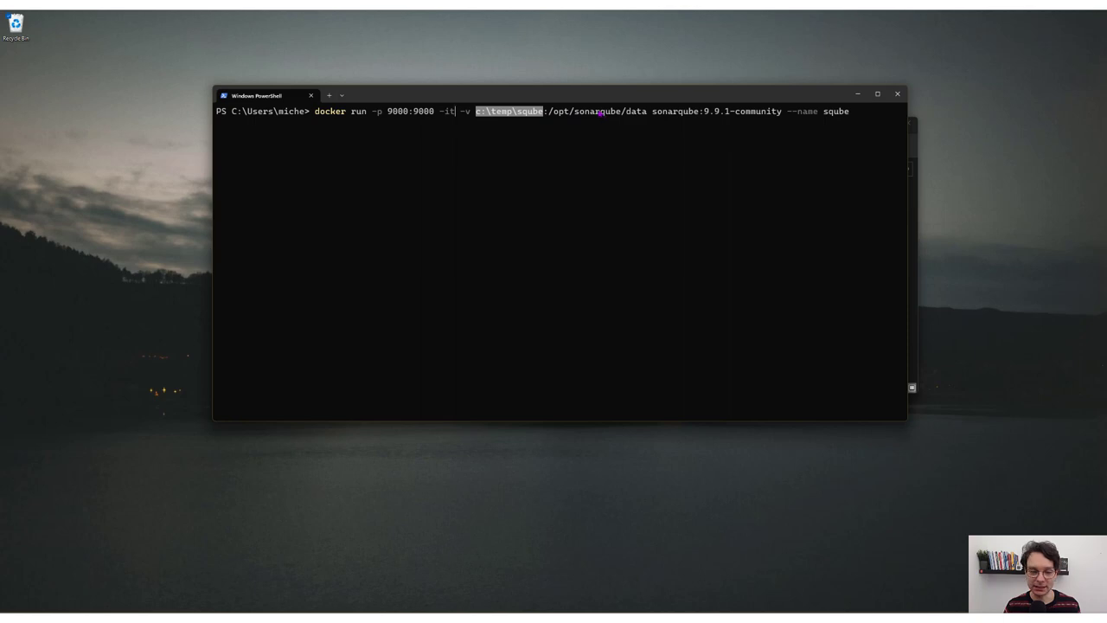
left_click(545, 114)
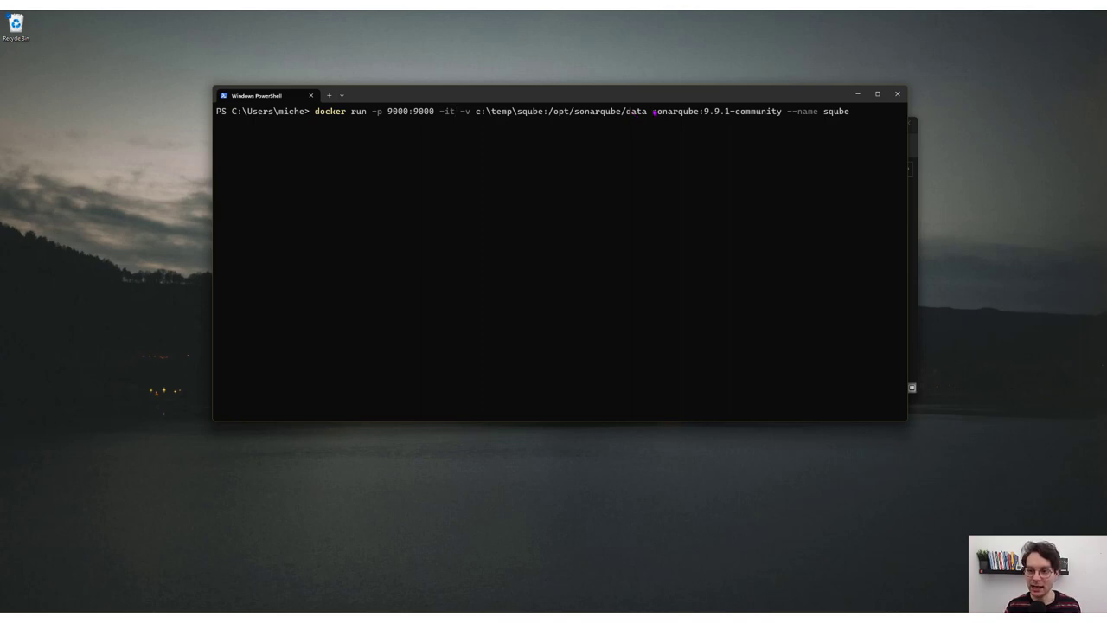
Step: Edit the docker run command so --name sqube follows docker run
left_click_drag(653, 112, 705, 113)
left_click(729, 113)
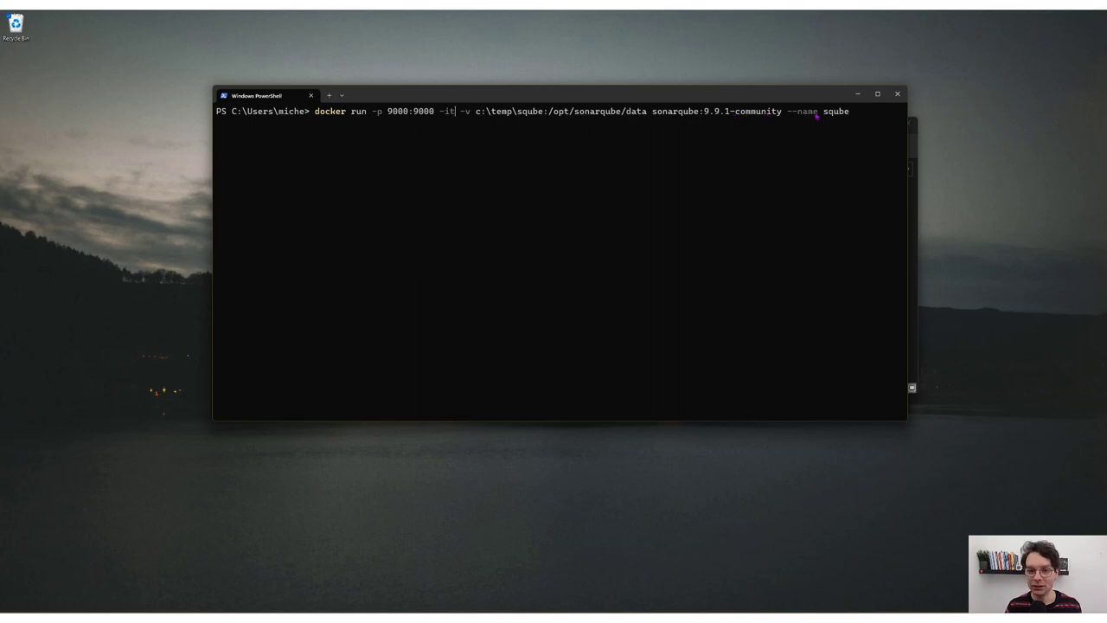
left_click_drag(787, 114, 852, 113)
key("BackSpace")
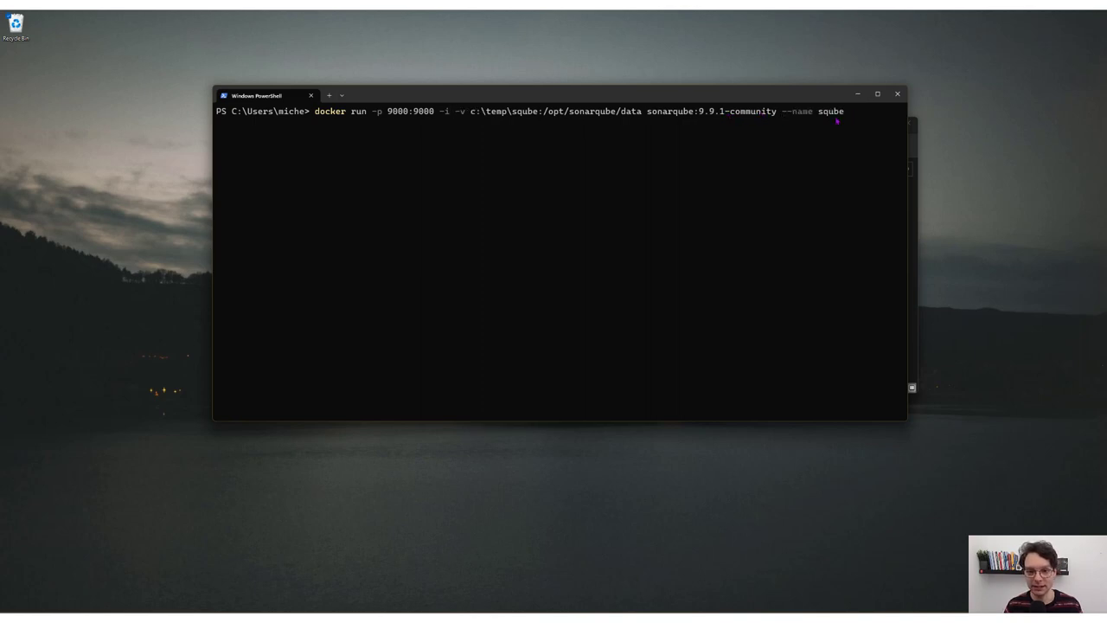
type("t")
key("End")
key("BackSpace")
key("BackSpace")
key("BackSpace")
key("BackSpace")
key("BackSpace")
key("BackSpace")
key("BackSpace")
key("BackSpace")
key("BackSpace")
key("BackSpace")
key("BackSpace")
key("BackSpace")
key("BackSpace")
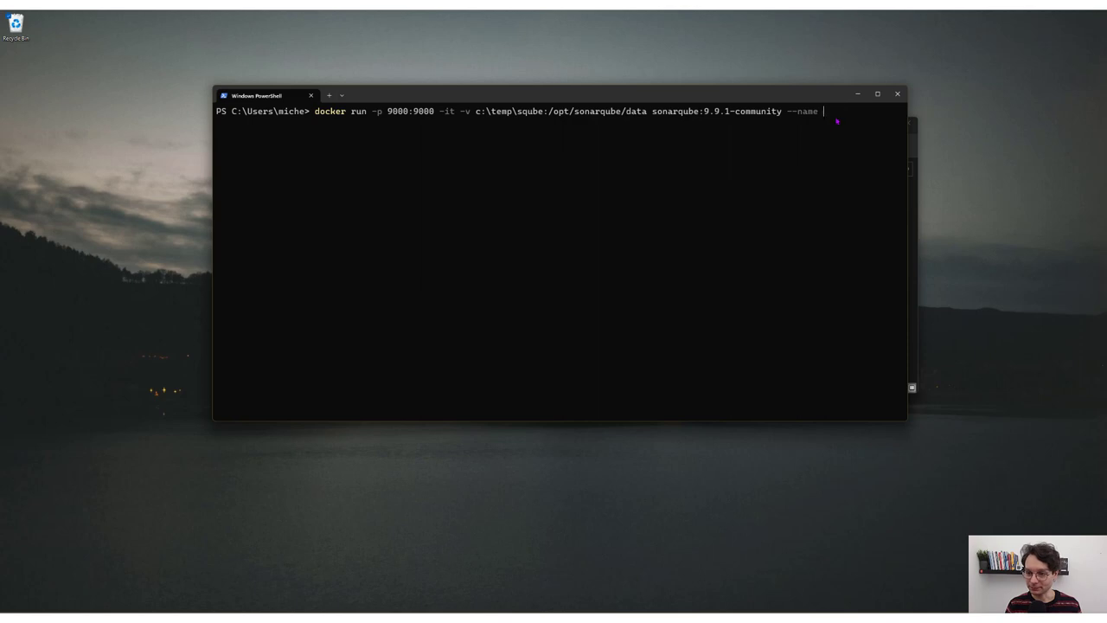
key("Left")
key("Left")
type("--name sqube")
key("shift+Home")
key("End")
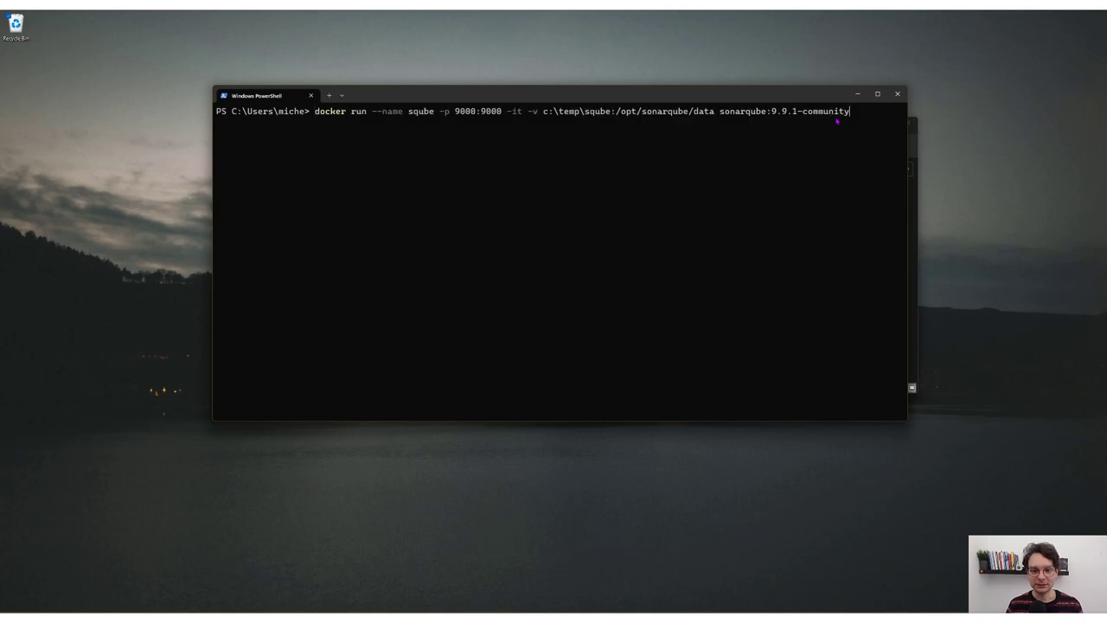
Step: Run the command and copy the 'SonarQube is operational' log line
key("Return")
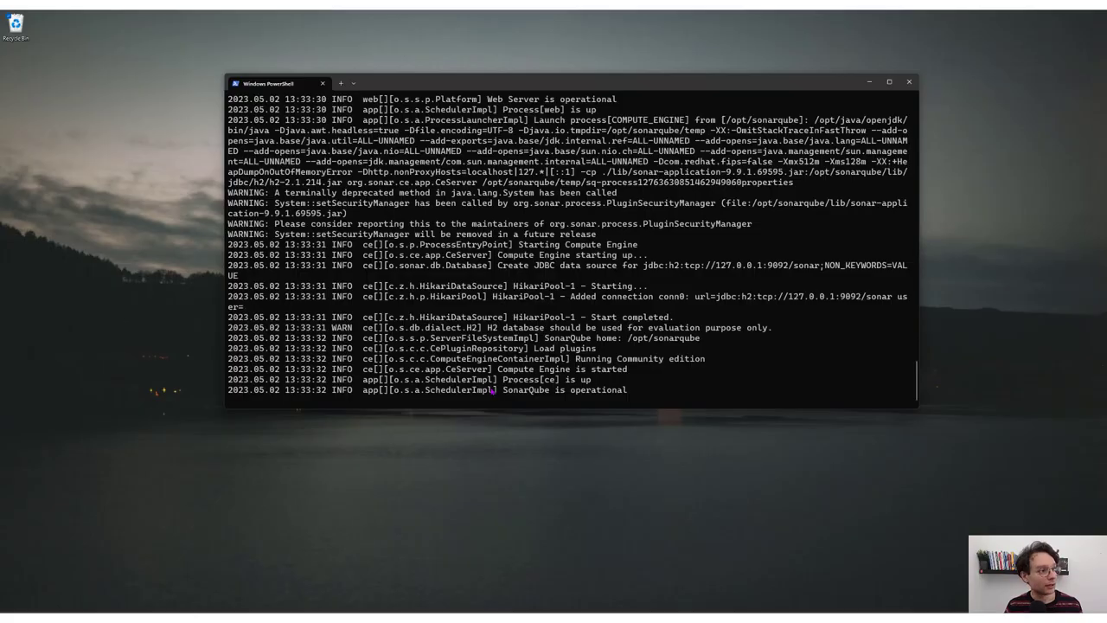
left_click_drag(478, 391, 652, 395)
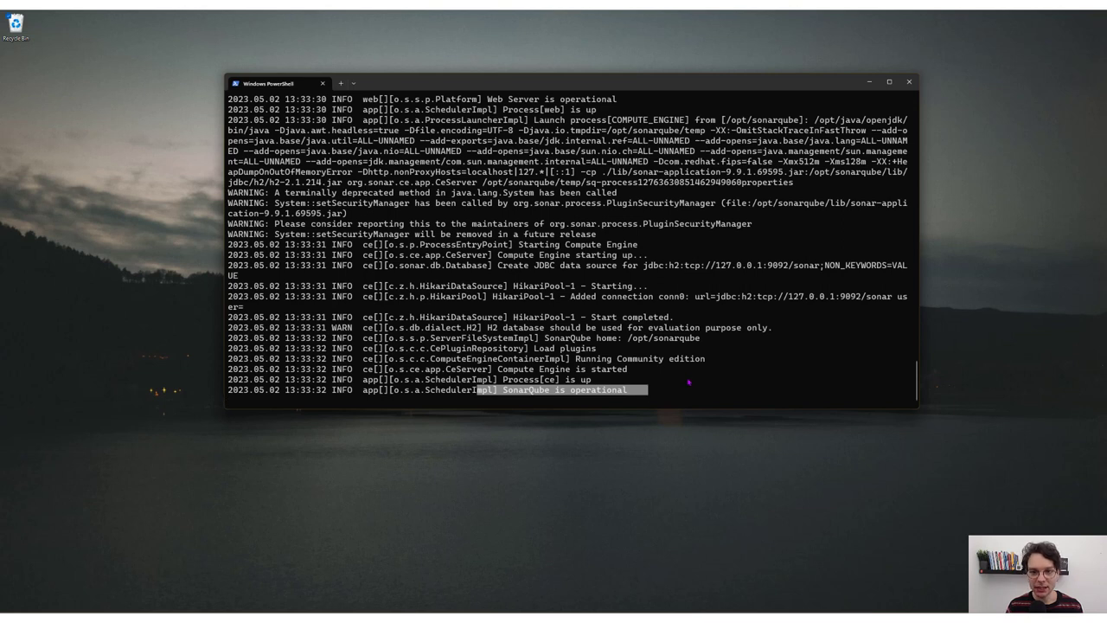
key("ctrl+c")
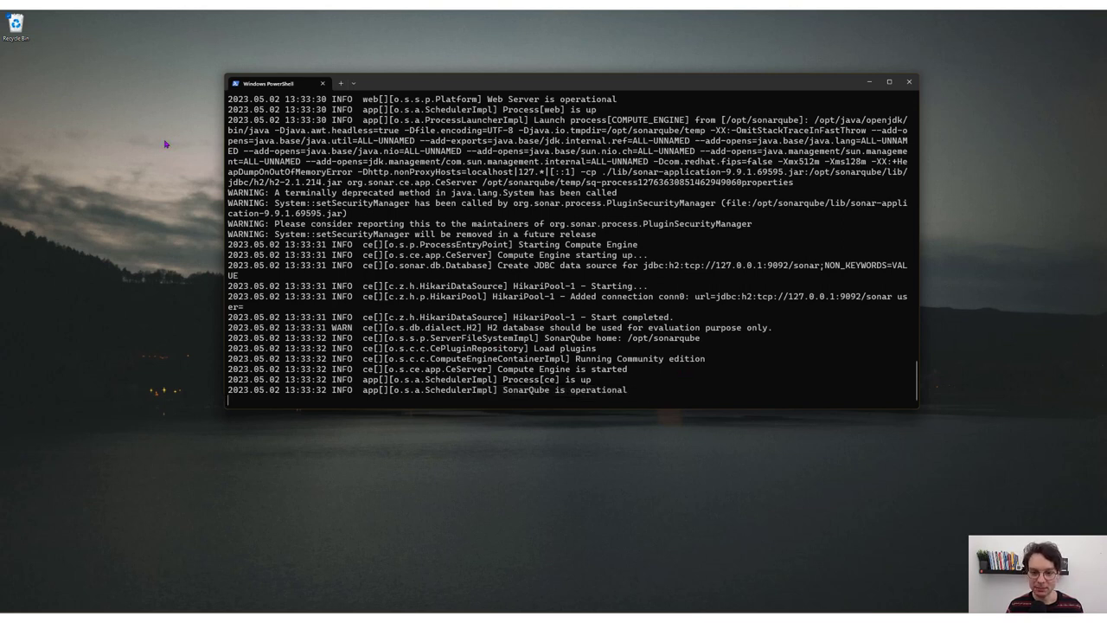
Step: Load localhost:9000 in the browser and log in with the default admin credentials
key("alt+Tab")
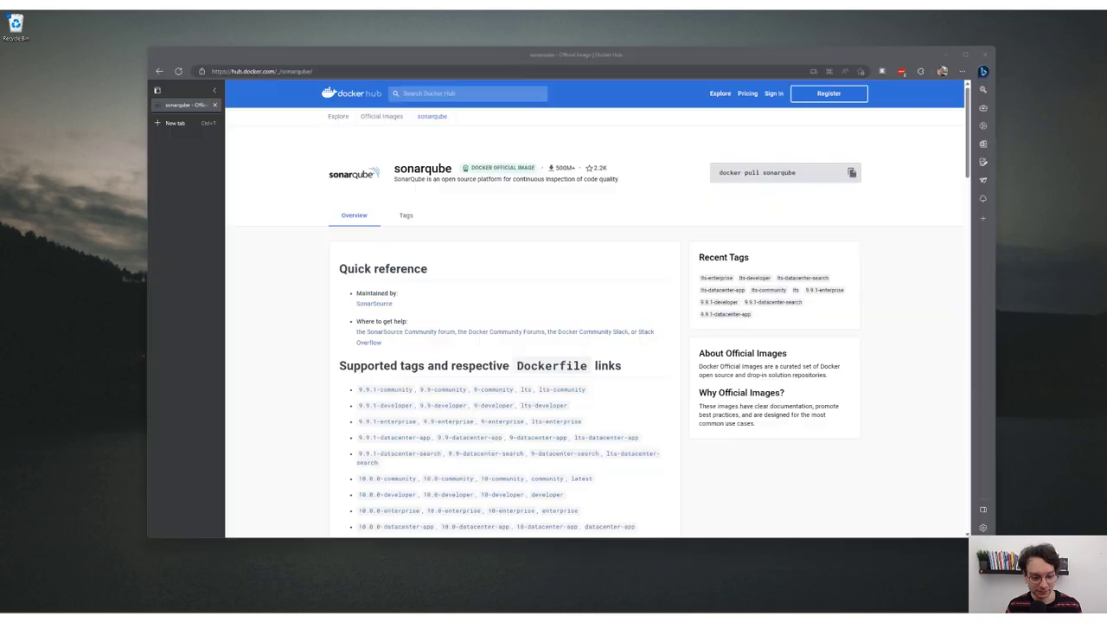
key("ctrl+l")
type("localhost:9000")
key("Return")
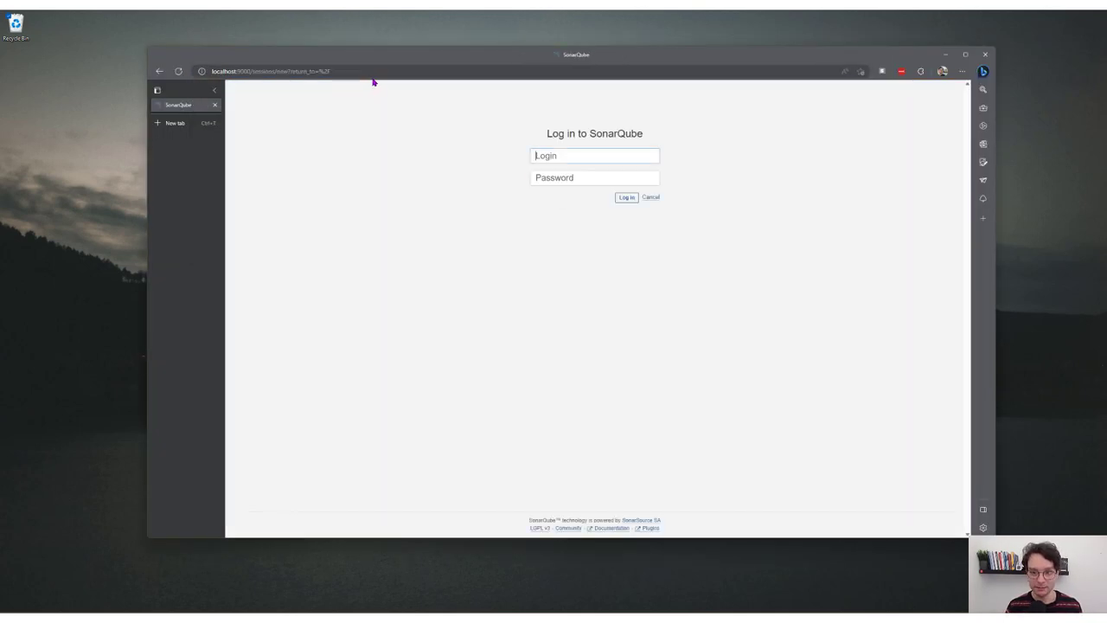
type("admin")
key("Tab")
type("admin")
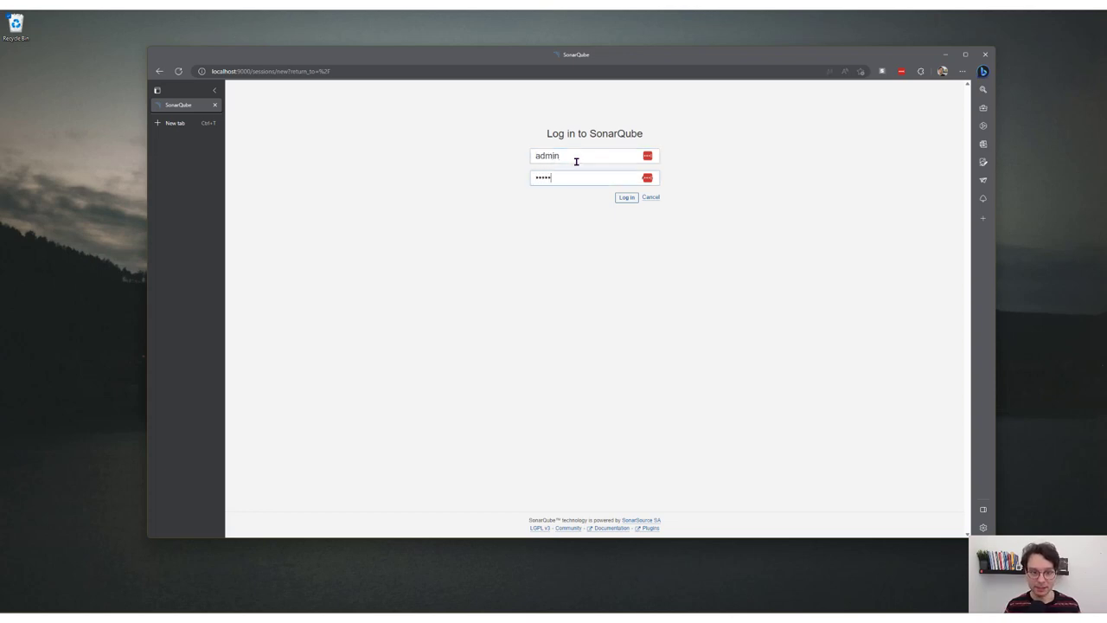
left_click(630, 200)
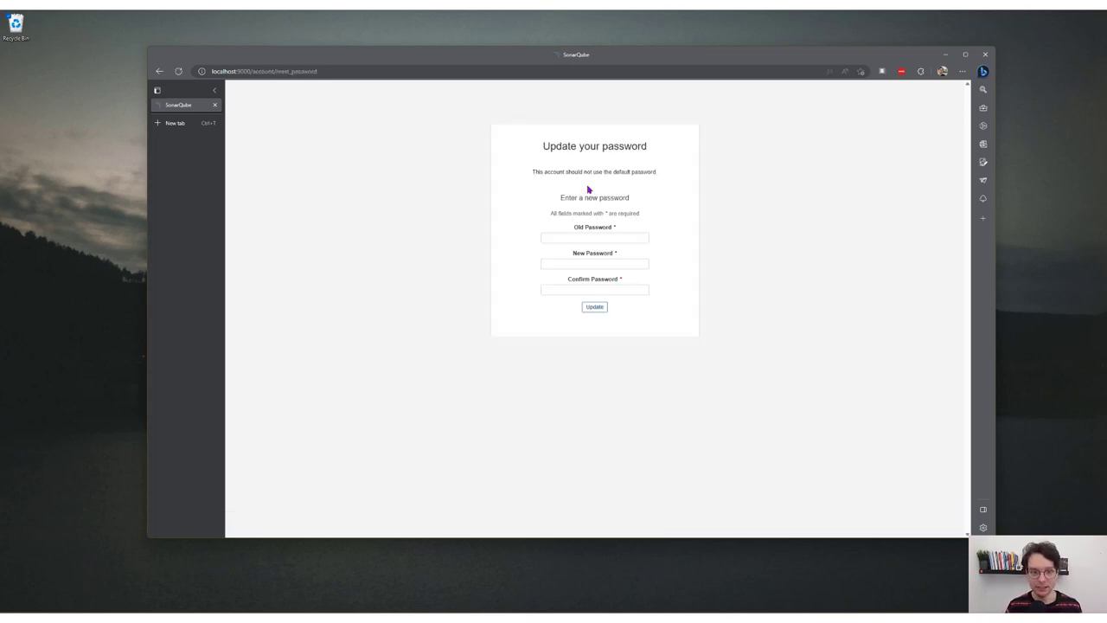
Step: Set a new admin password and dismiss the password-saving and SonarLint popups
type("in")
key("Tab")
type("••••••••")
key("Tab")
type("•••••")
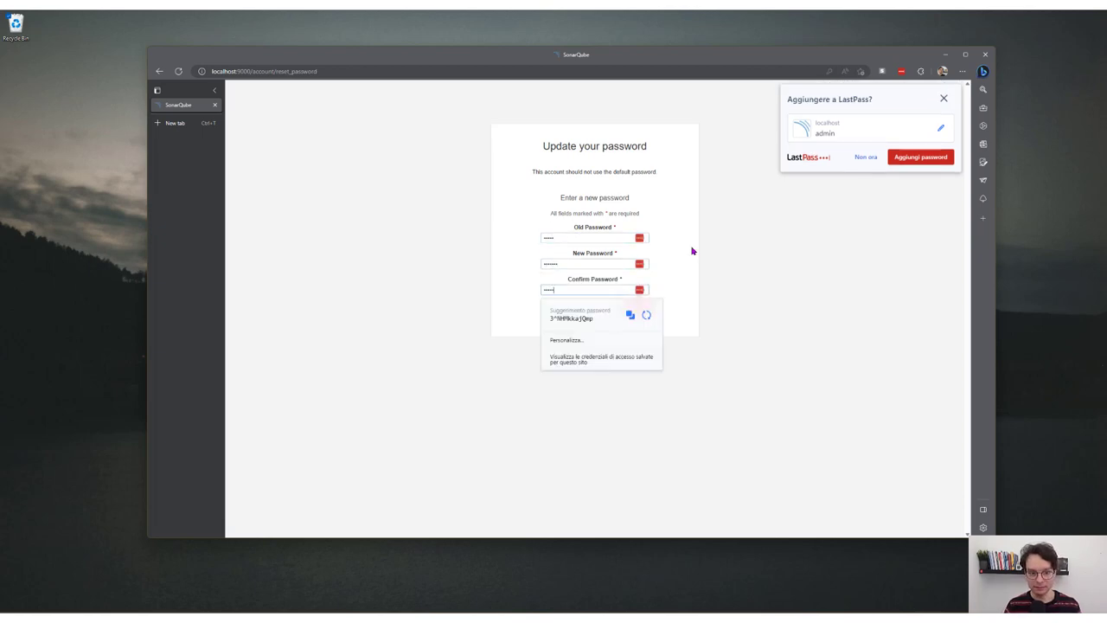
key("Return")
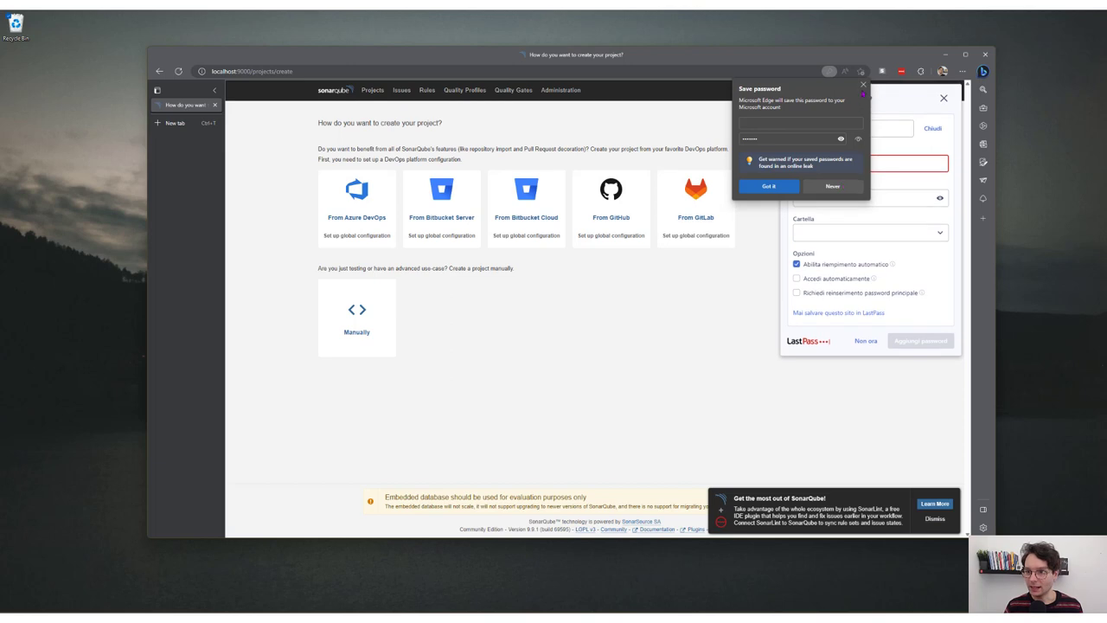
left_click(865, 340)
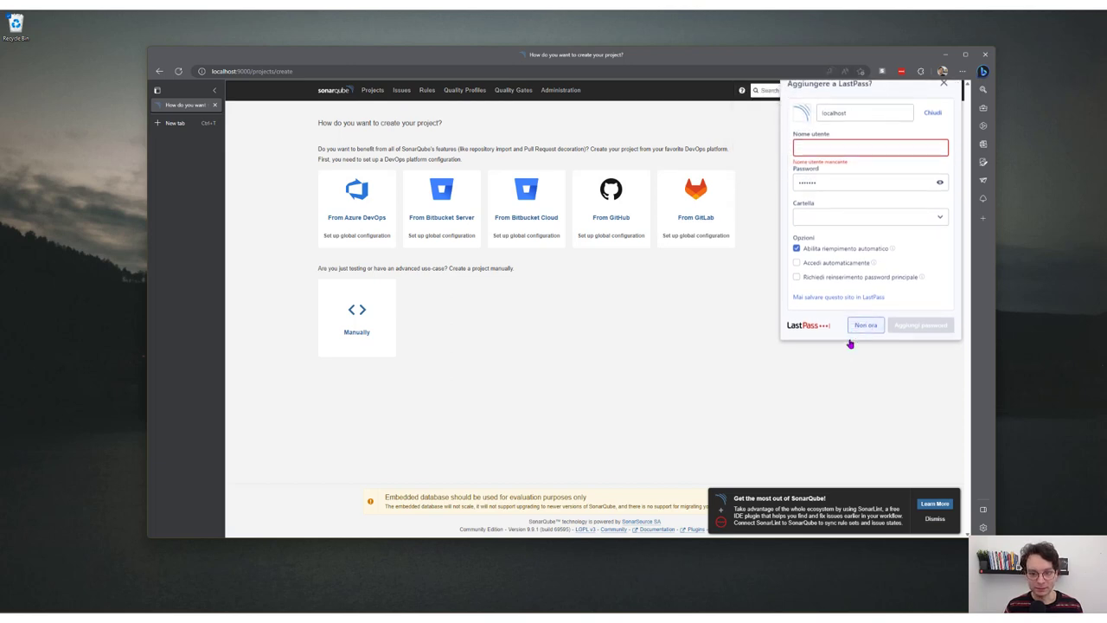
left_click(935, 519)
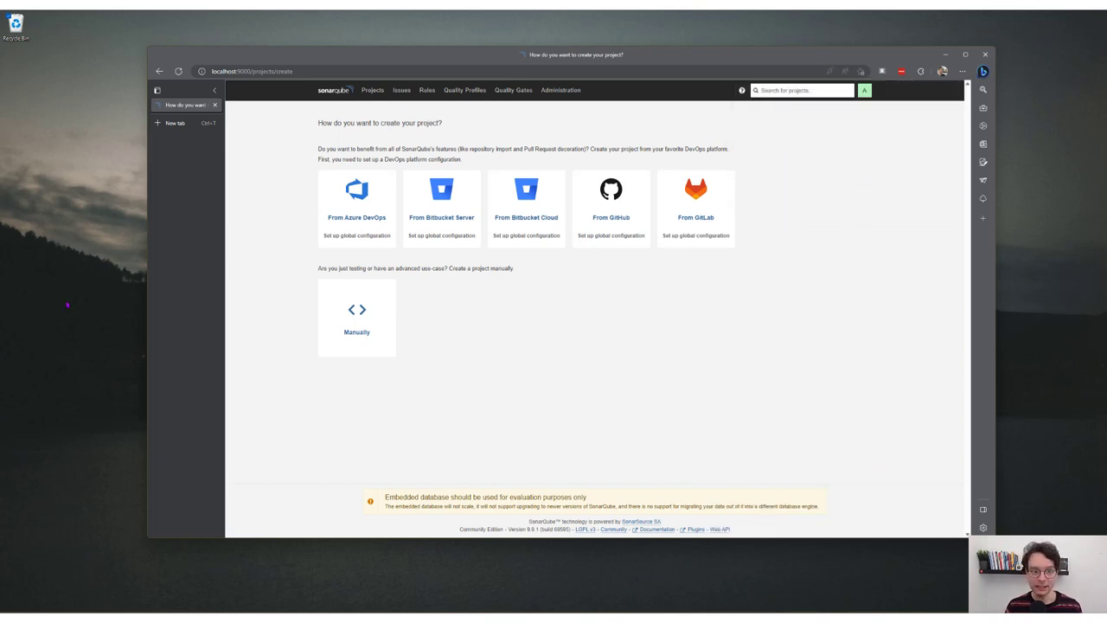